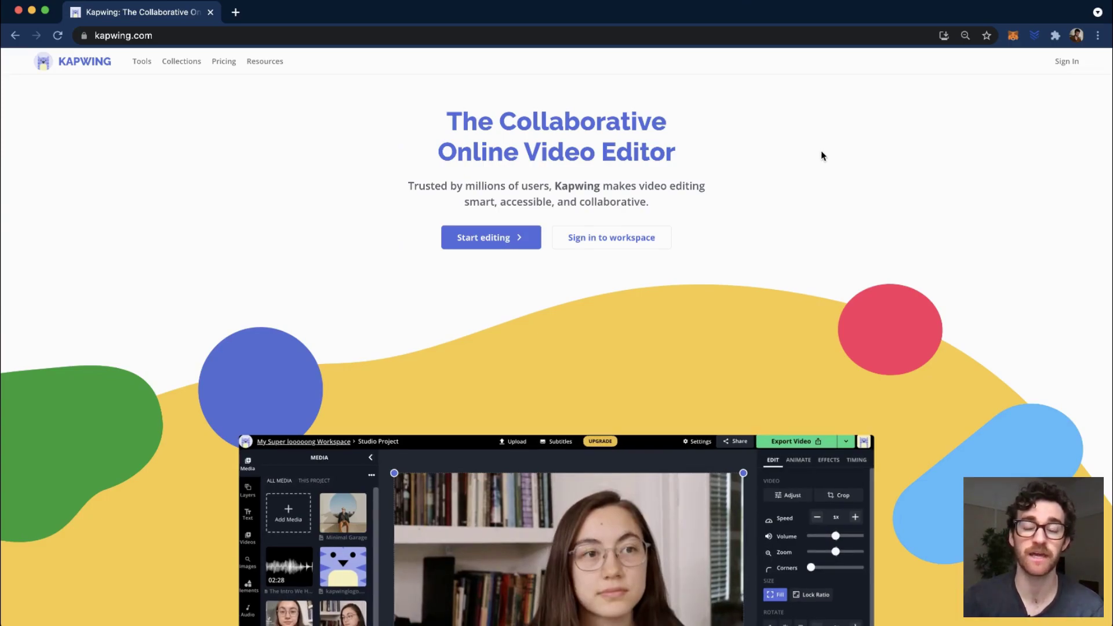
Step: Bring up the Sign In dialog from the Kapwing homepage
click(1067, 69)
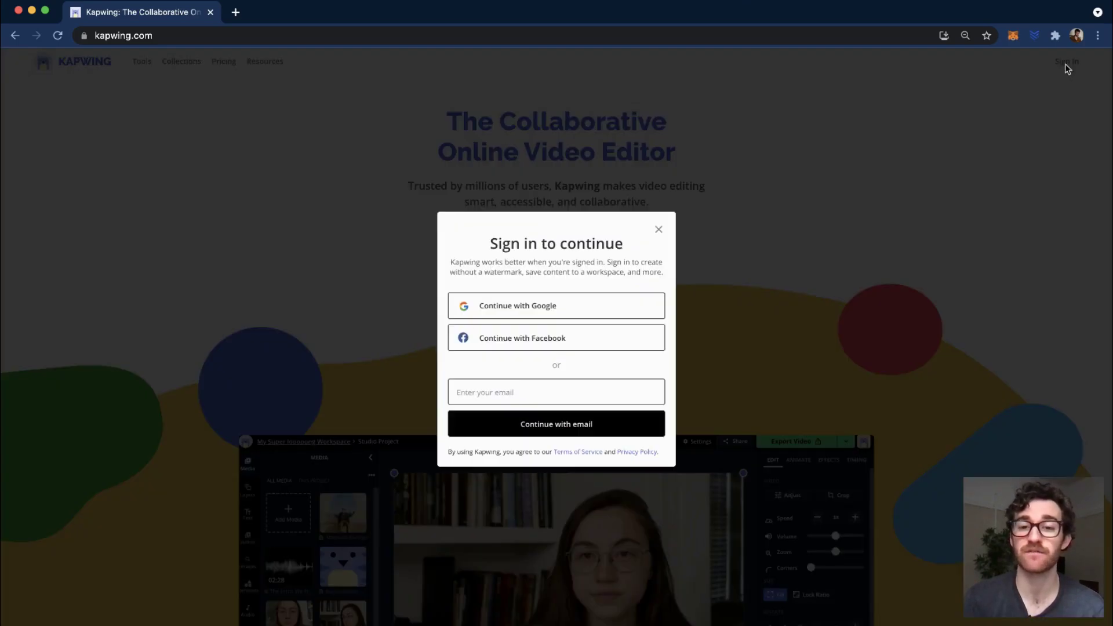
Step: Sign in with Google and start a new blank video project
click(620, 306)
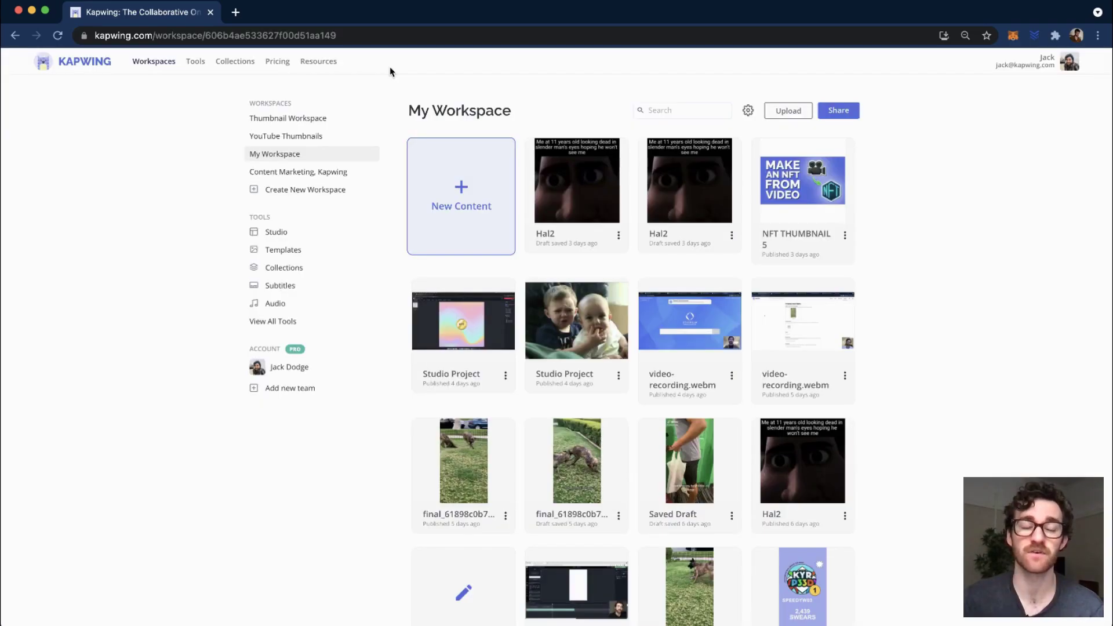
click(483, 191)
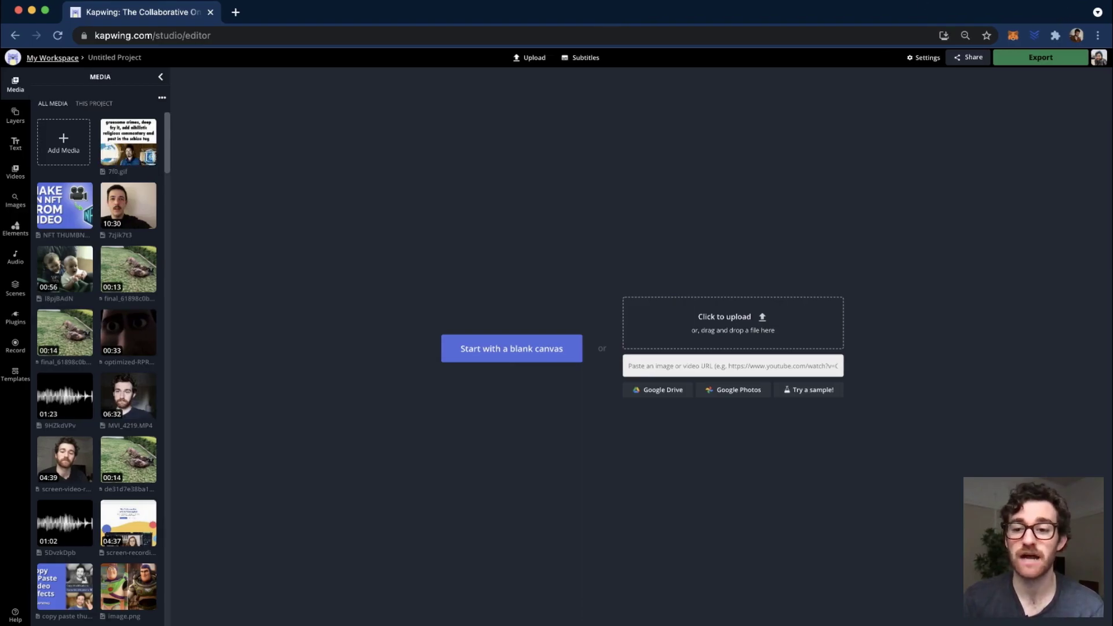
Step: Upload IMG_0378 3.MOV, hide the media library, and set the playhead near 0:03.8
drag(921, 4, 745, 324)
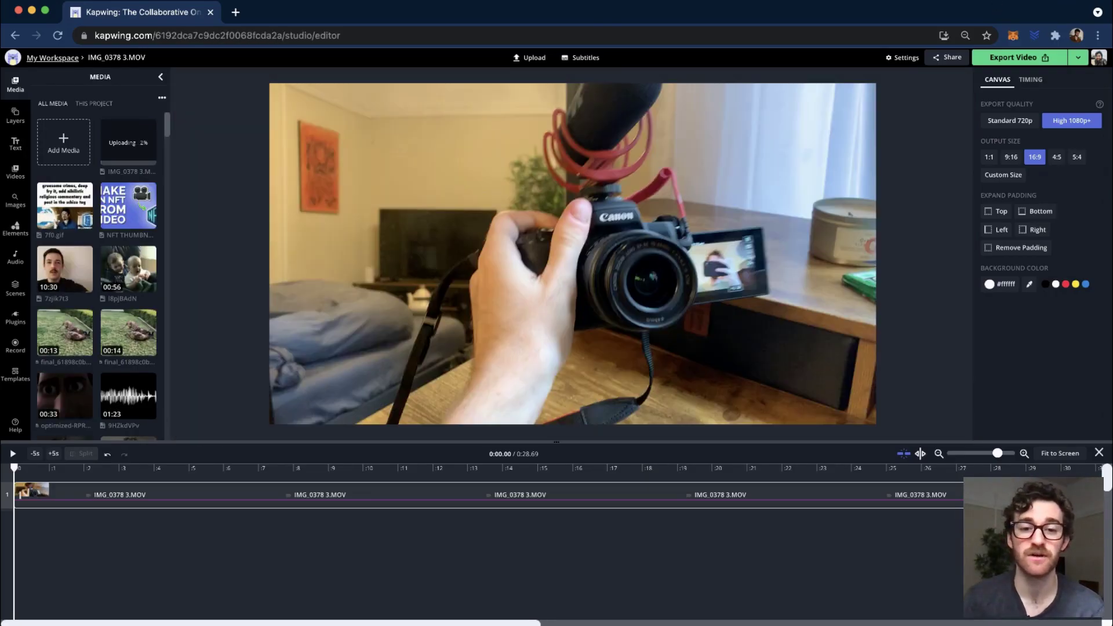
click(160, 77)
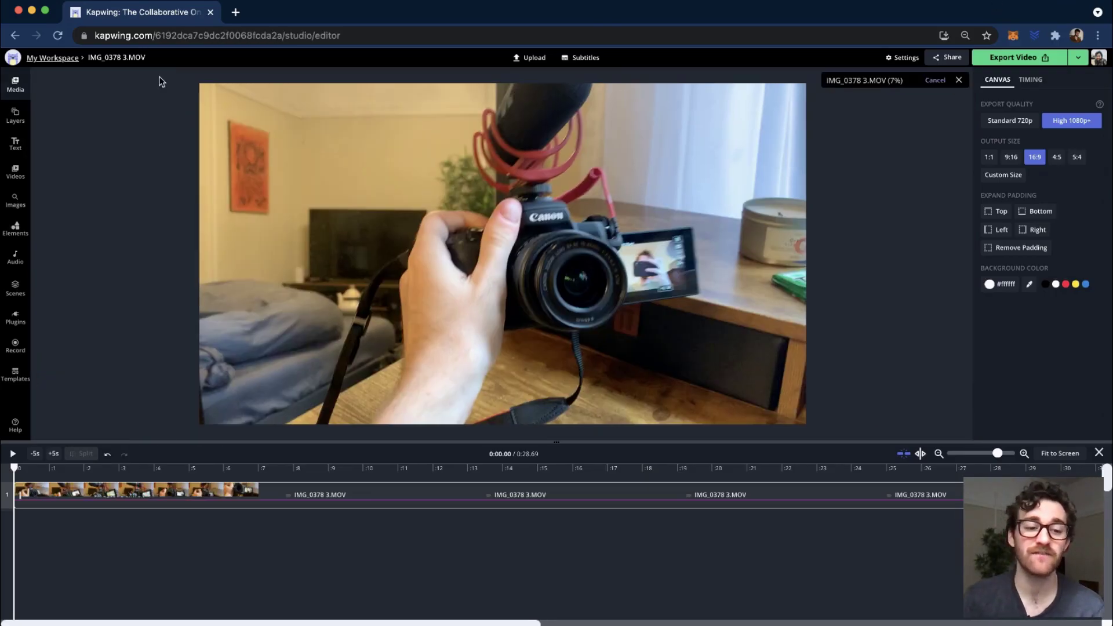
click(124, 468)
click(148, 470)
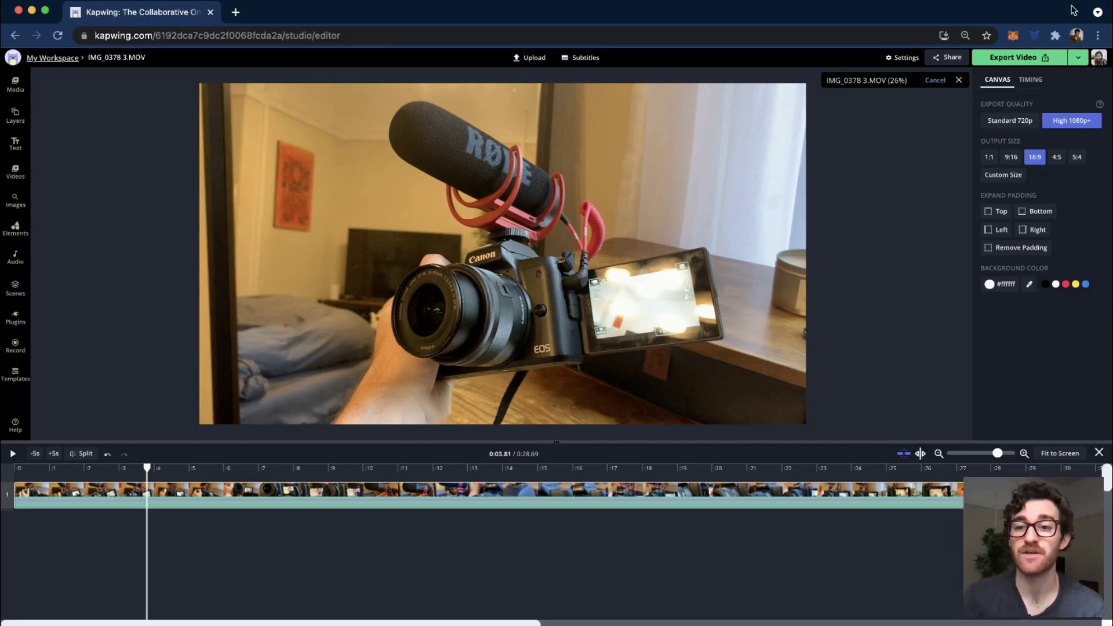
Step: Add the Kapwing logo PNG and stretch its clip from 0:00 to the video's end
drag(1100, 384, 596, 294)
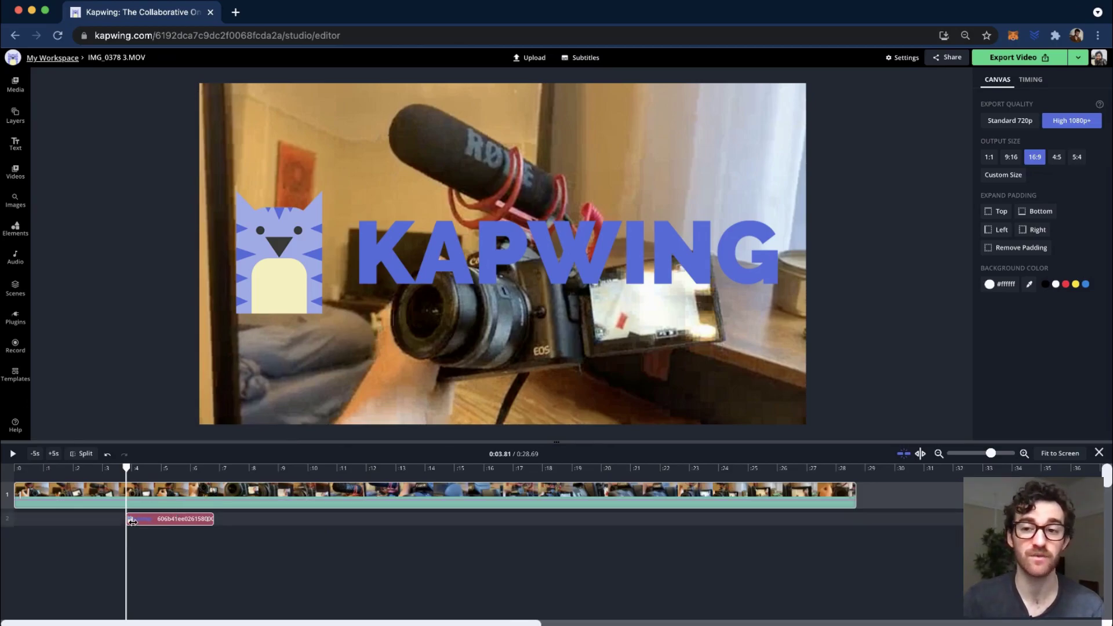
drag(132, 520, 22, 531)
drag(208, 520, 856, 519)
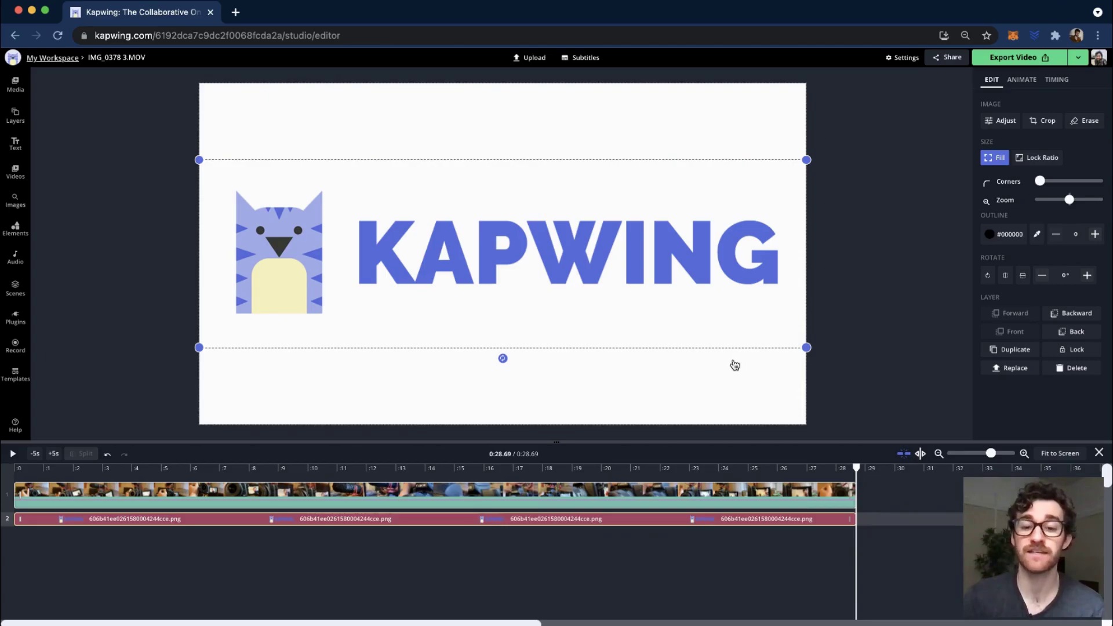
Step: At 17.6 s, shrink the logo with Lock Ratio into the video's top-right corner
click(531, 469)
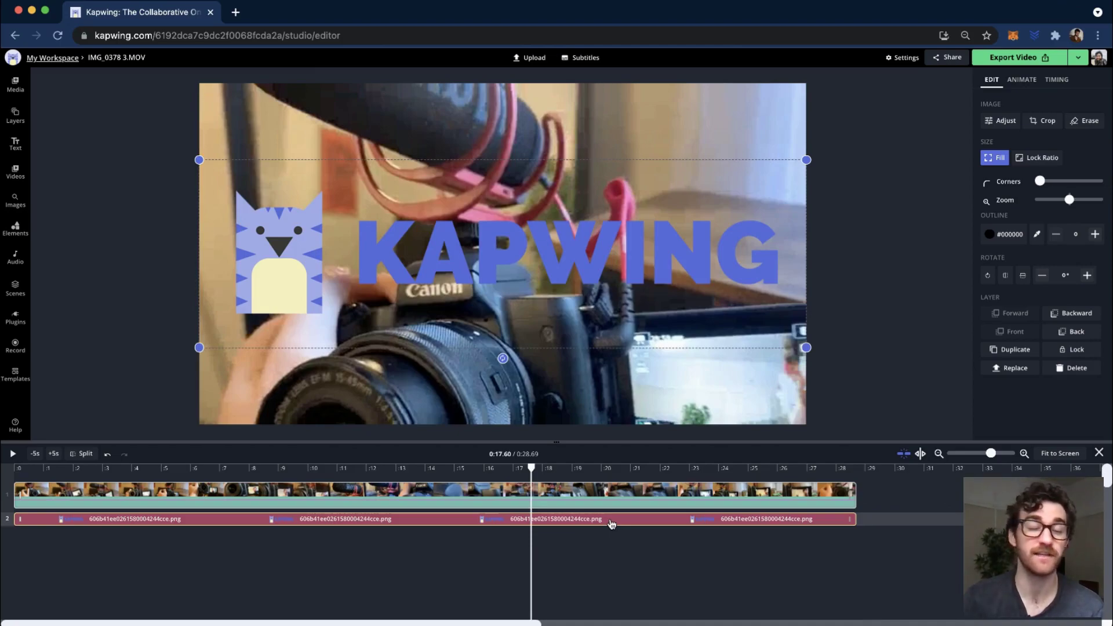
click(1042, 158)
drag(198, 162, 695, 120)
click(178, 154)
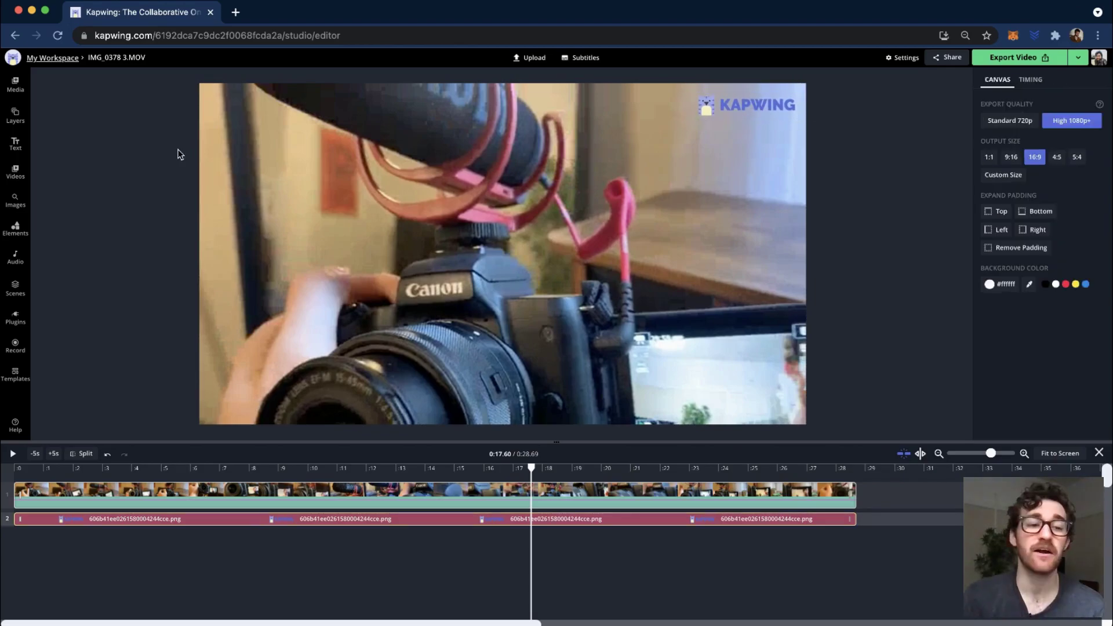
Step: Browse the text styles and add a default Sample text layer
click(16, 145)
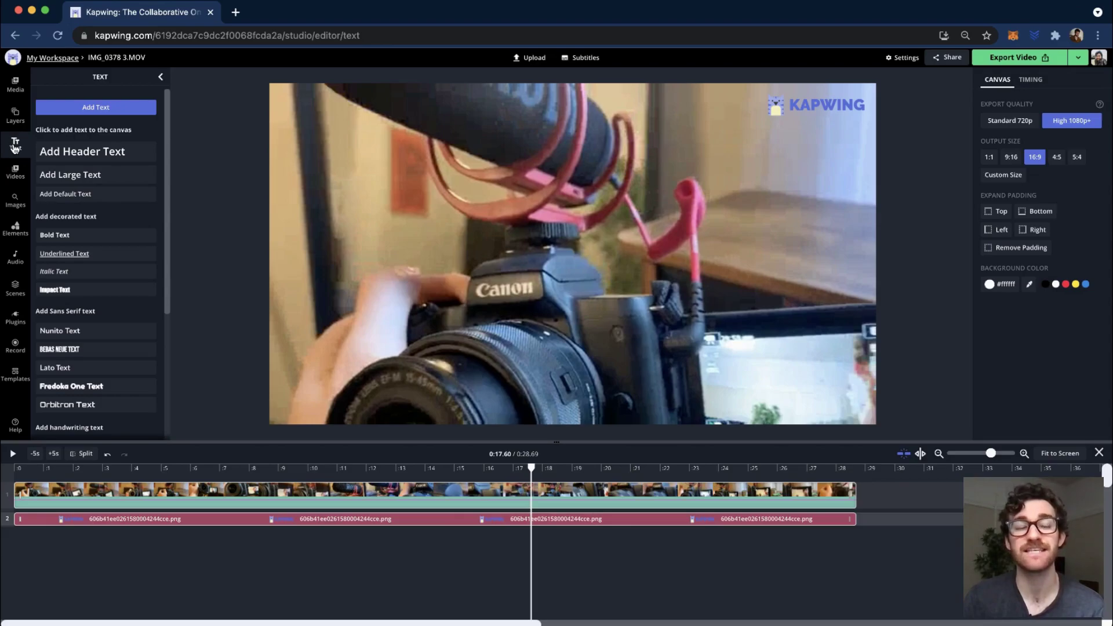
scroll(78, 192, down, 3)
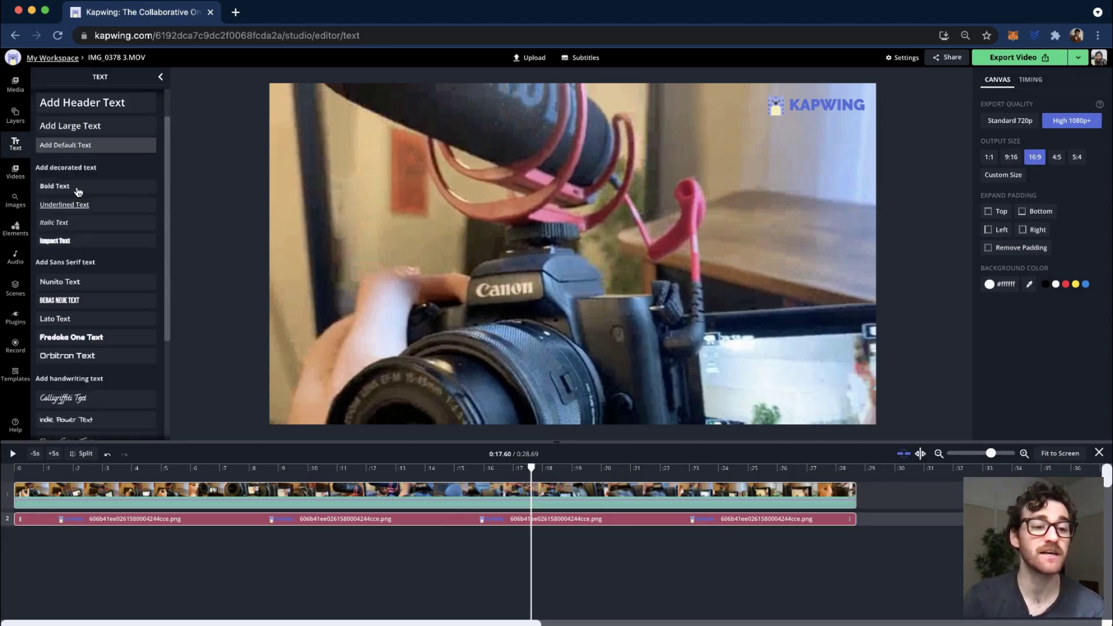
scroll(79, 193, up, 3)
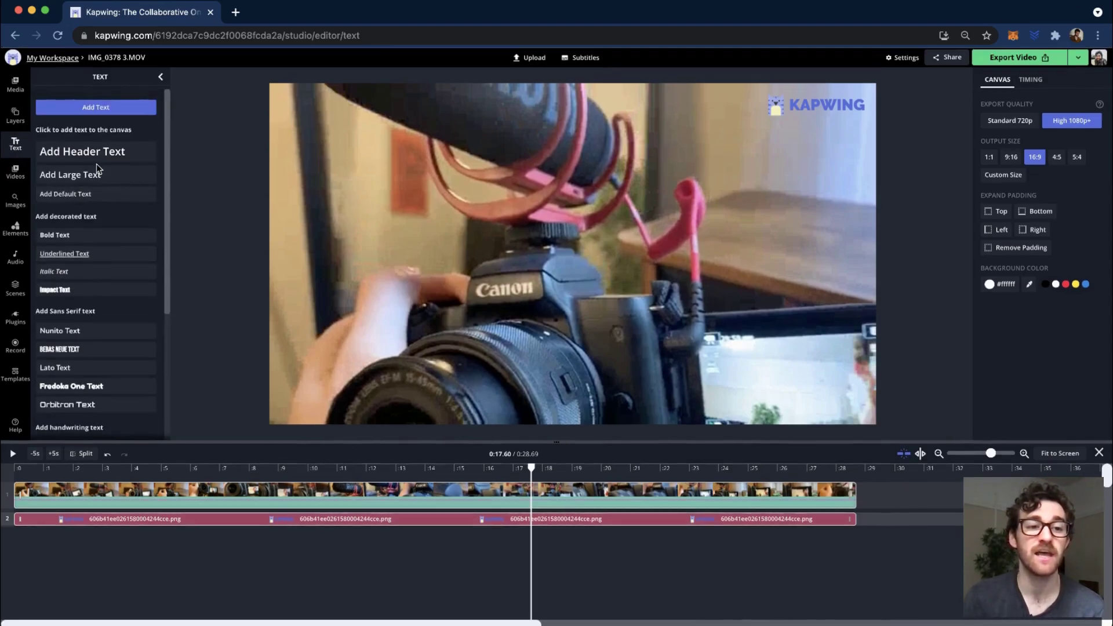
scroll(119, 267, down, 3)
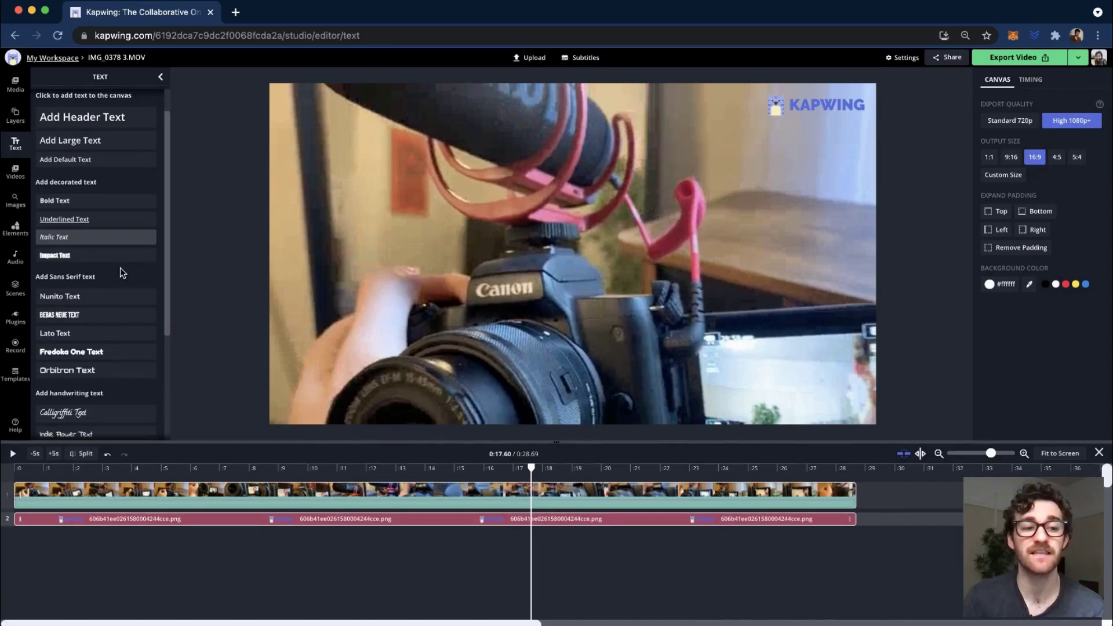
scroll(121, 274, down, 2)
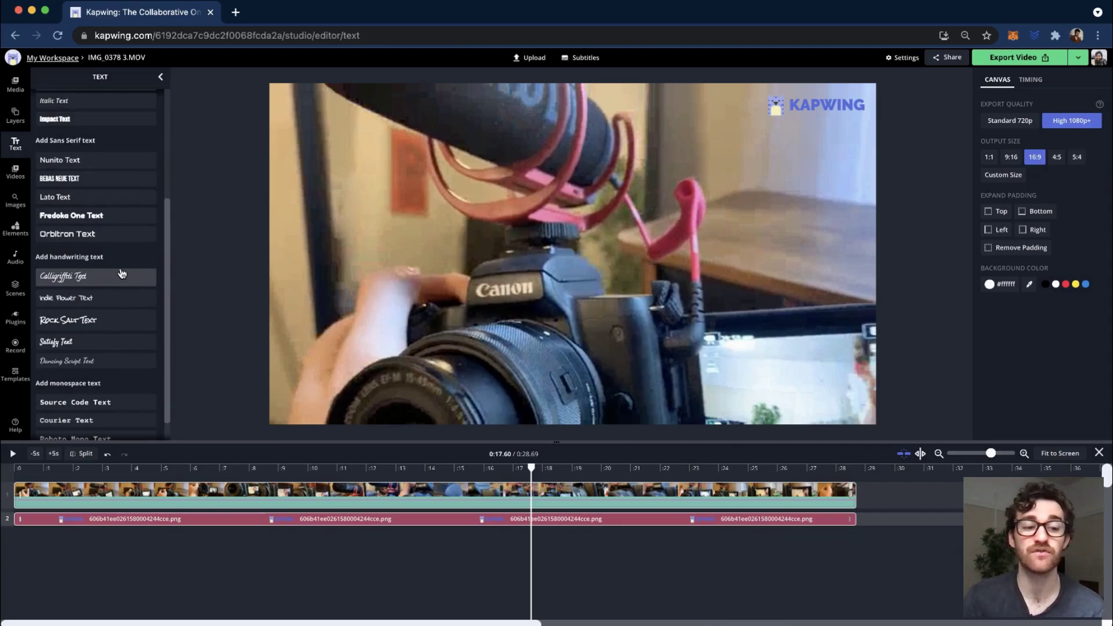
scroll(121, 273, up, 5)
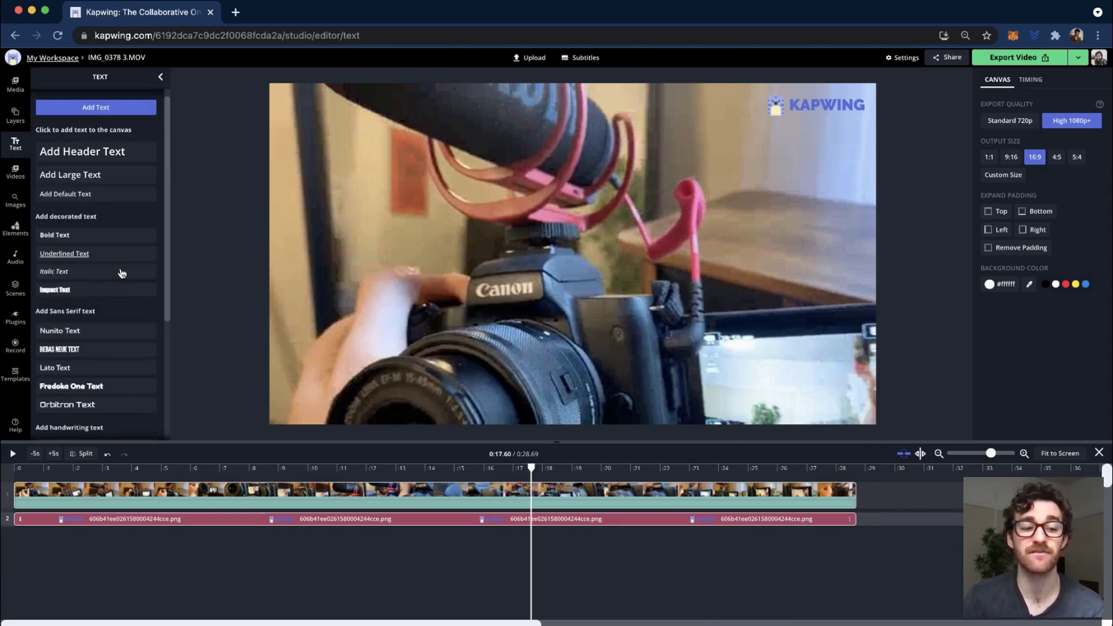
click(82, 197)
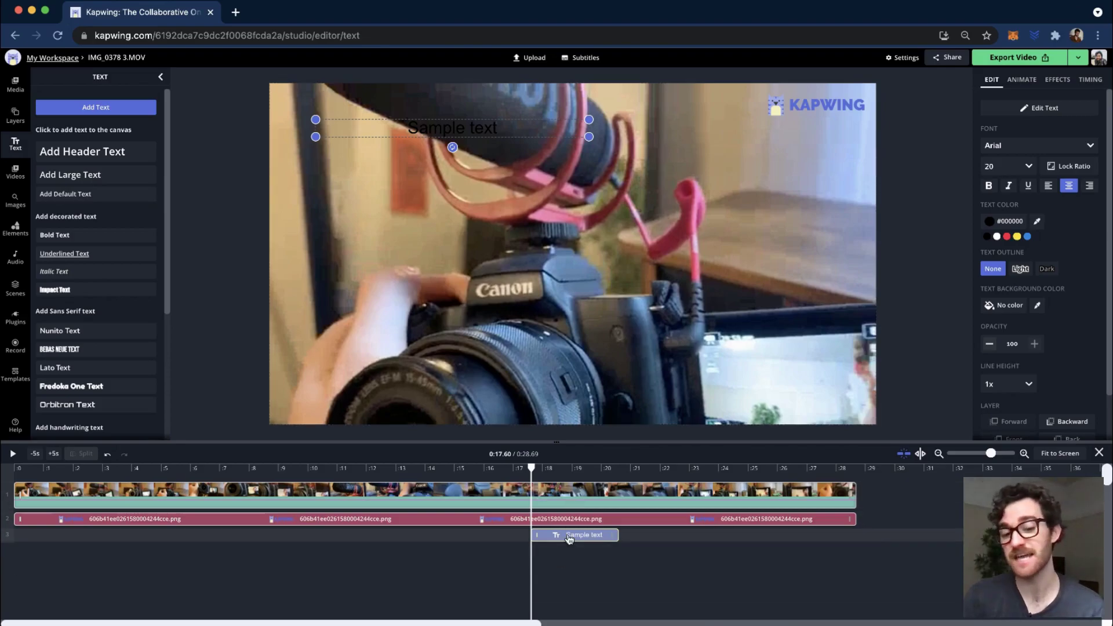
Step: Stretch the text clip over the whole video, apply Bebas Neue, and place it below the logo
drag(533, 533, 11, 534)
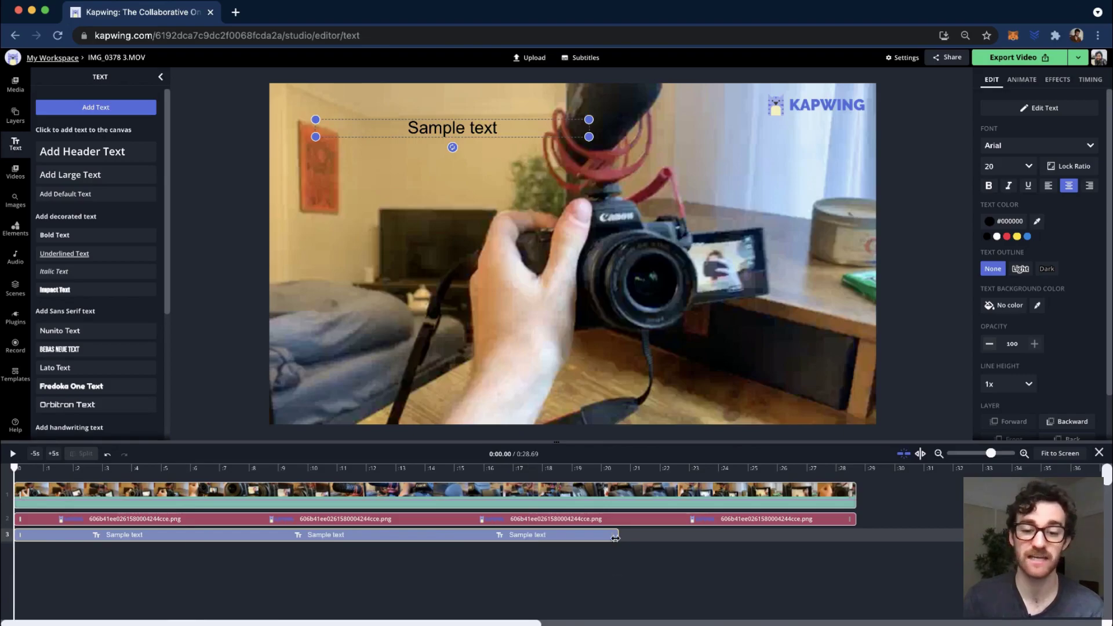
drag(617, 535, 856, 534)
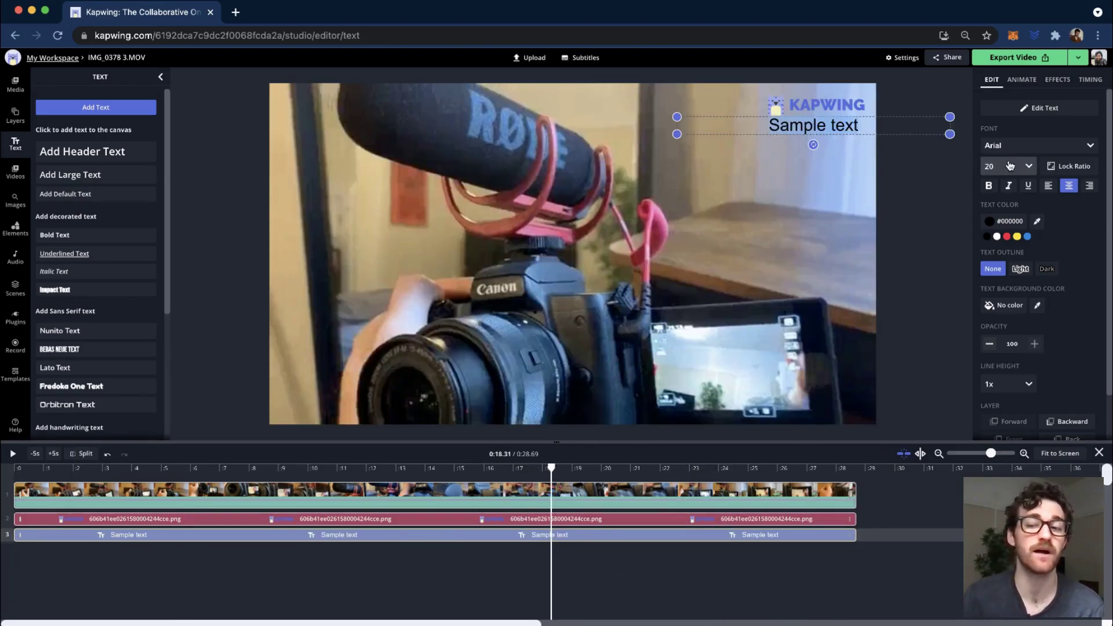
click(1030, 146)
scroll(1031, 234, down, 2)
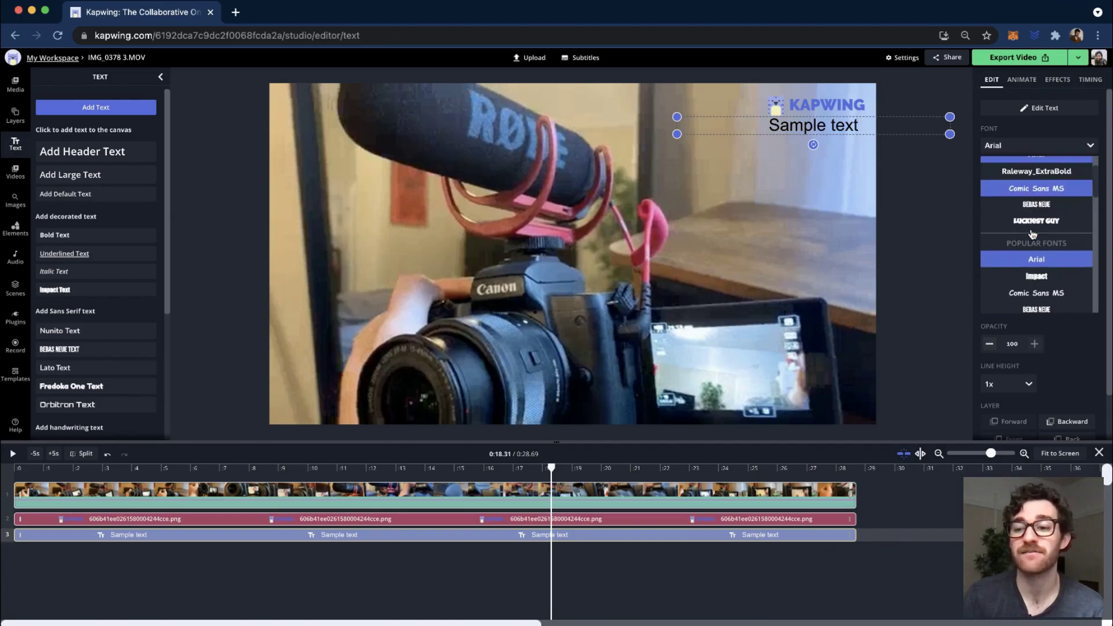
scroll(1031, 234, up, 2)
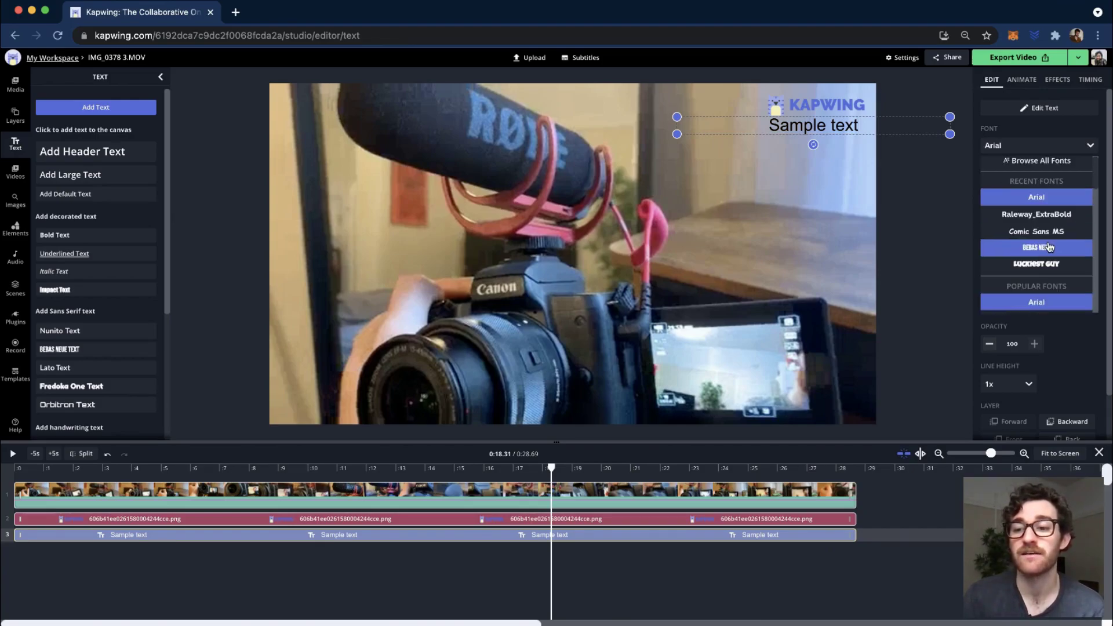
click(1049, 247)
drag(707, 125, 812, 129)
Step: Make the caption text white, leaving it non-italic
click(1027, 168)
click(1028, 169)
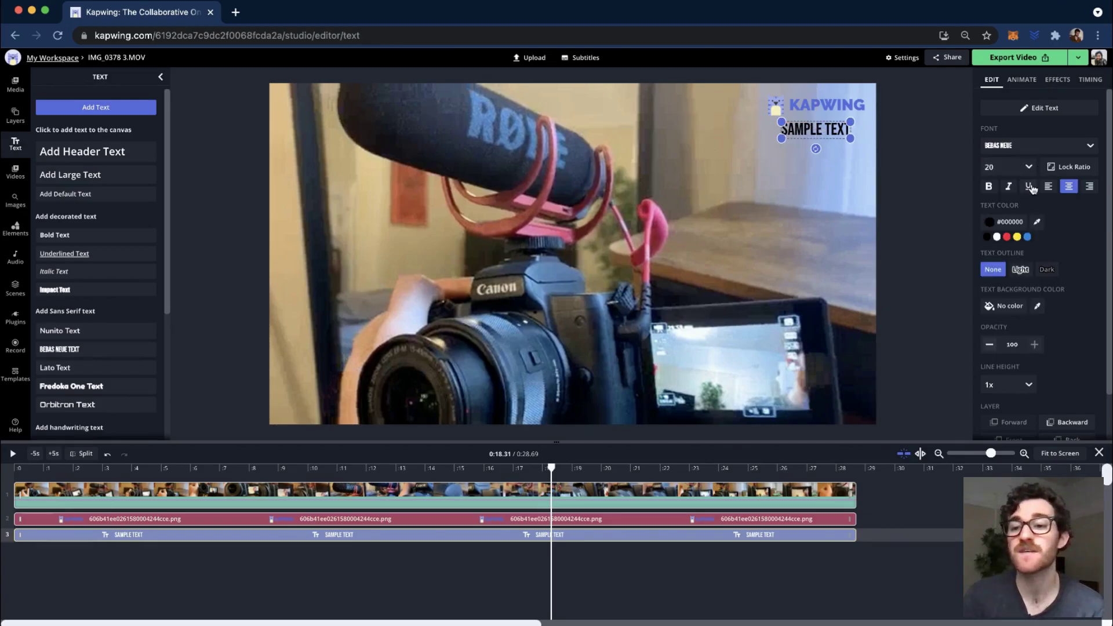
click(1006, 187)
click(1009, 186)
click(996, 237)
Step: Give the caption a black background with rounded corners
scroll(994, 232, down, 1)
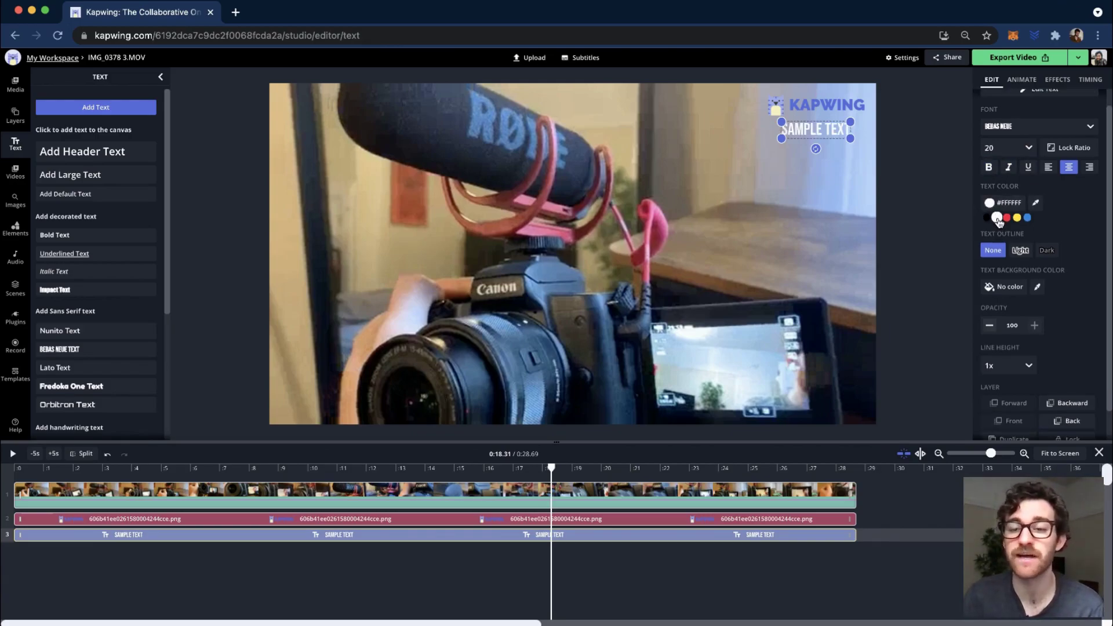
scroll(1069, 270, down, 1)
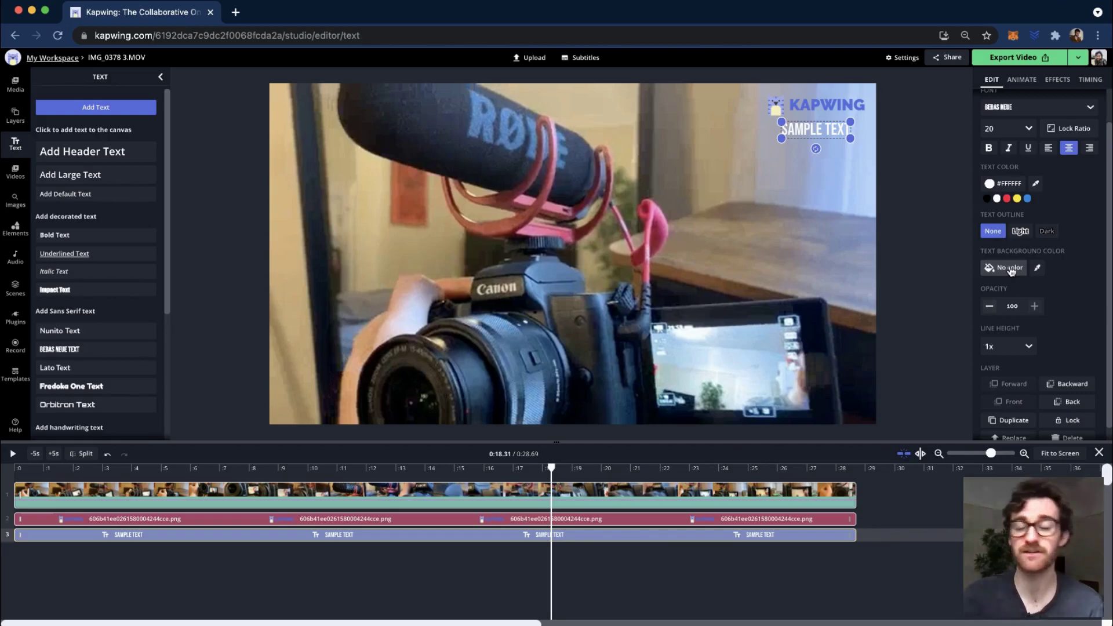
click(1011, 271)
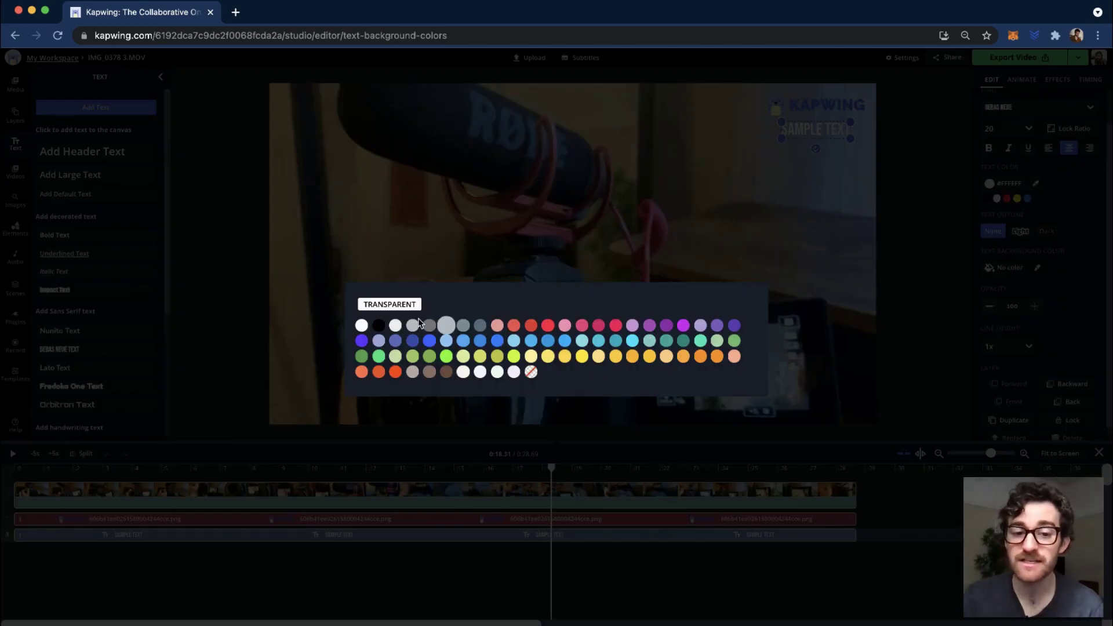
click(378, 325)
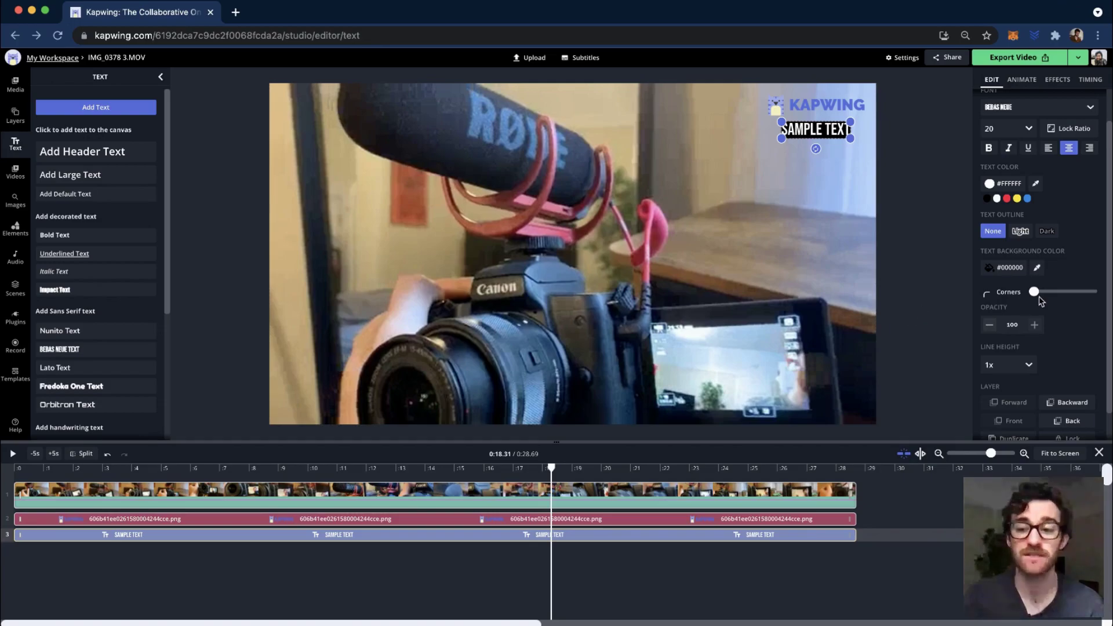
drag(1035, 295, 1048, 295)
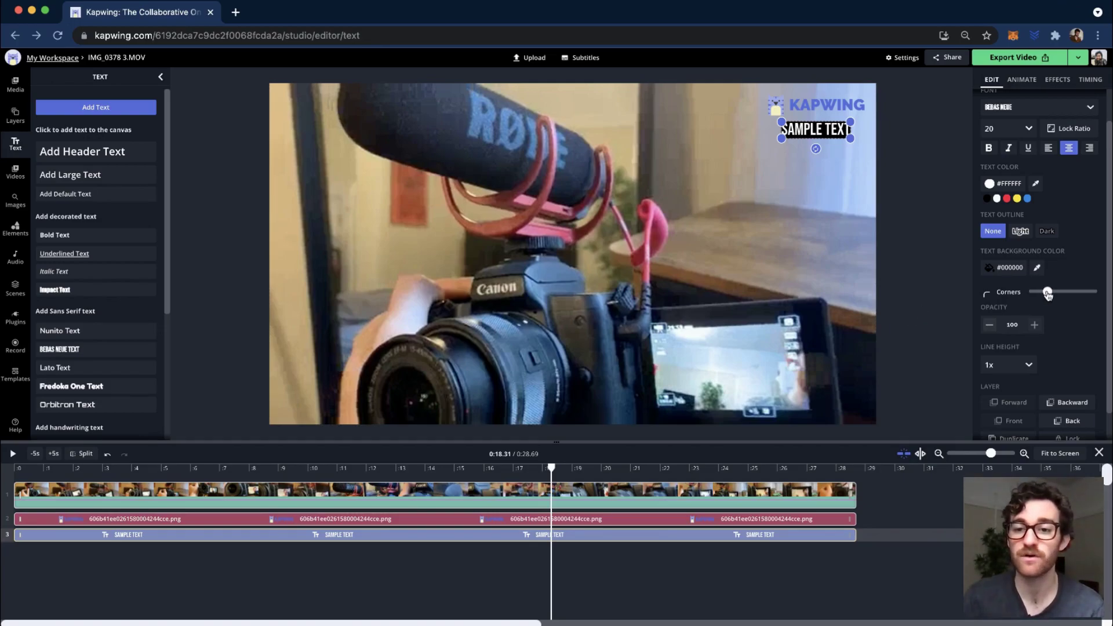
click(951, 290)
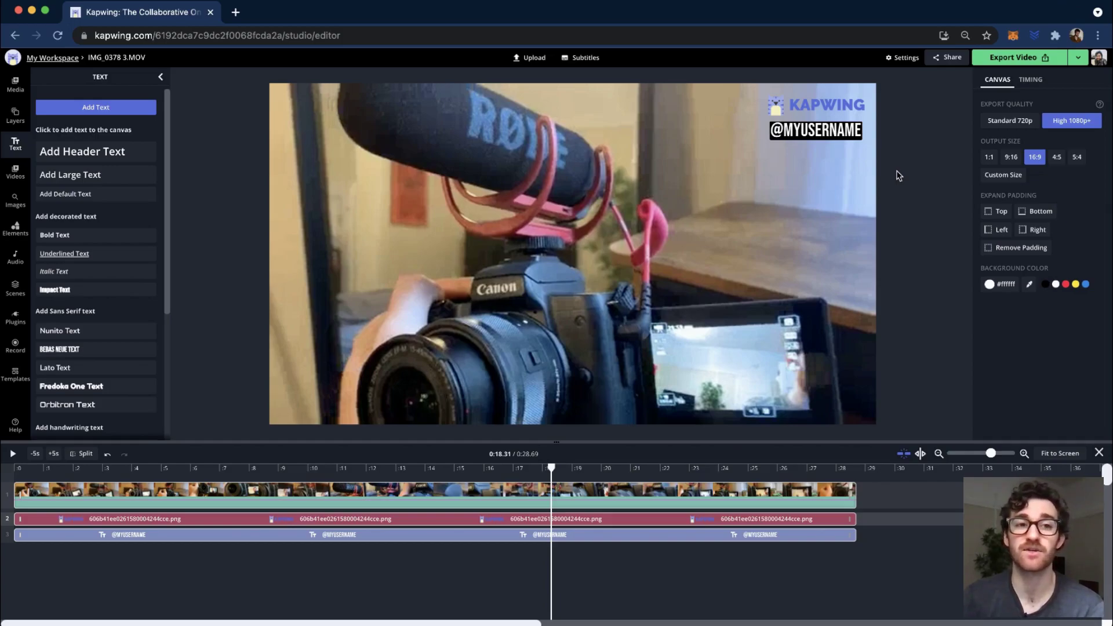
click(850, 136)
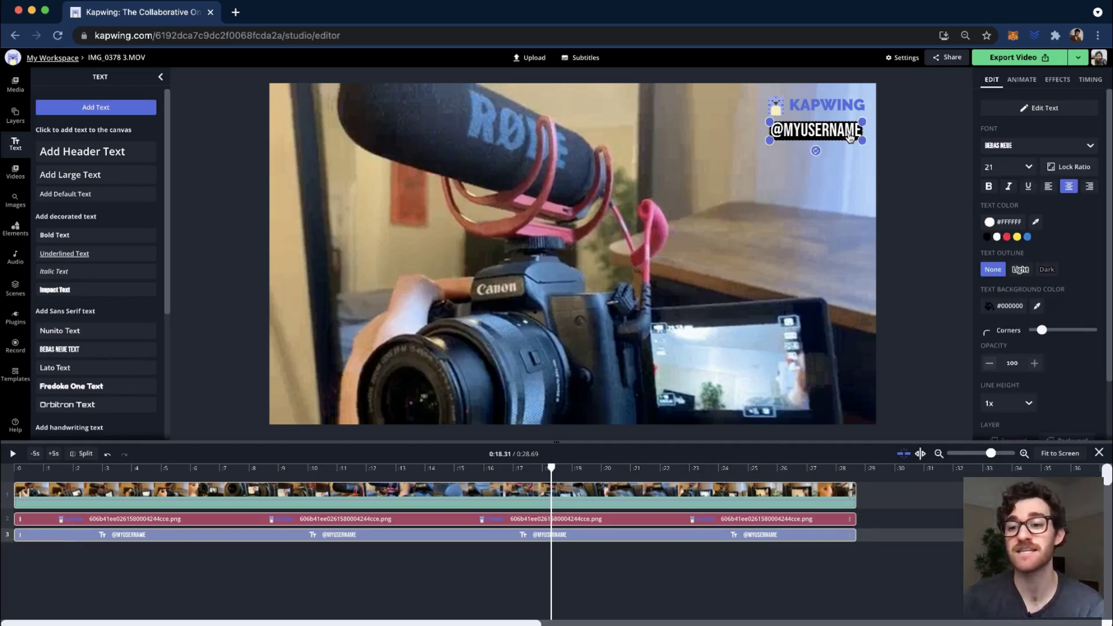
scroll(1018, 279, down, 2)
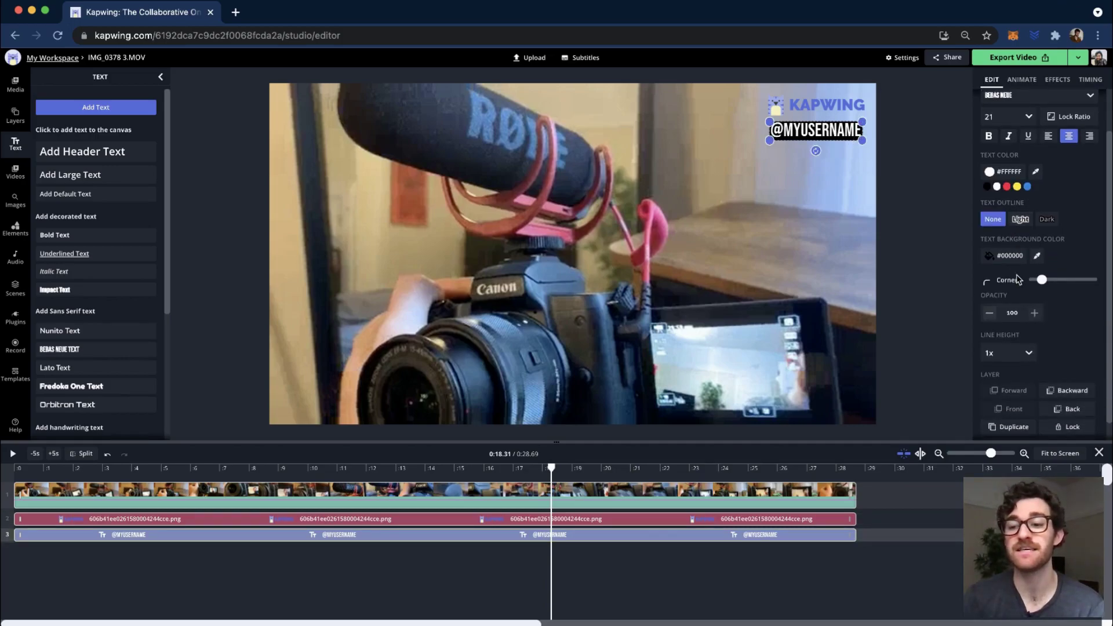
scroll(1014, 332, up, 1)
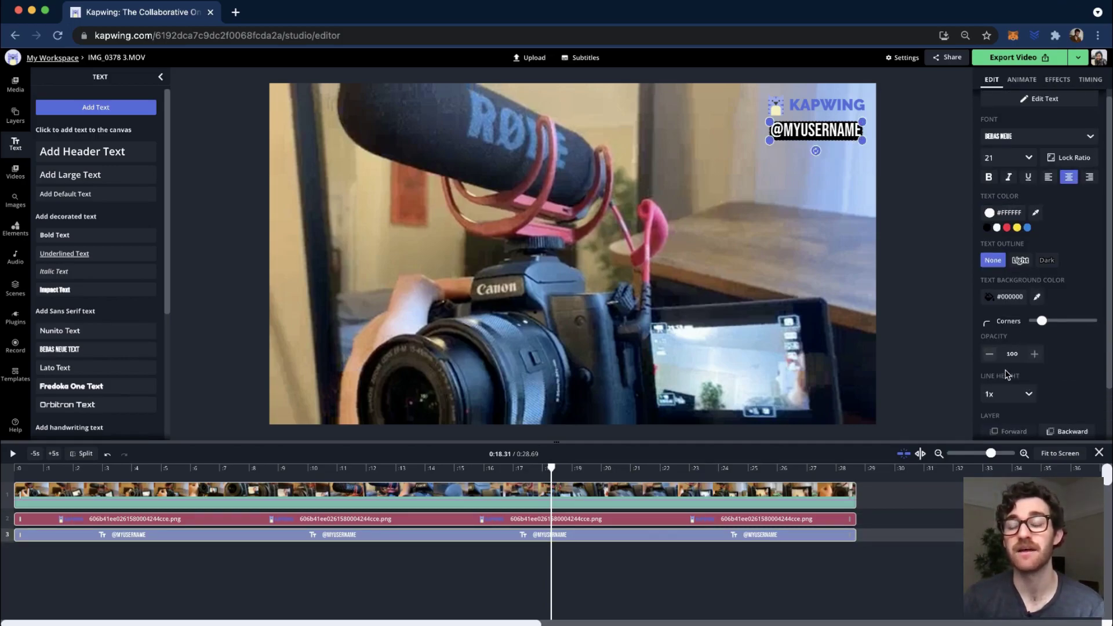
click(990, 355)
click(990, 354)
click(989, 355)
click(989, 355)
click(989, 355)
click(989, 355)
click(989, 354)
click(989, 354)
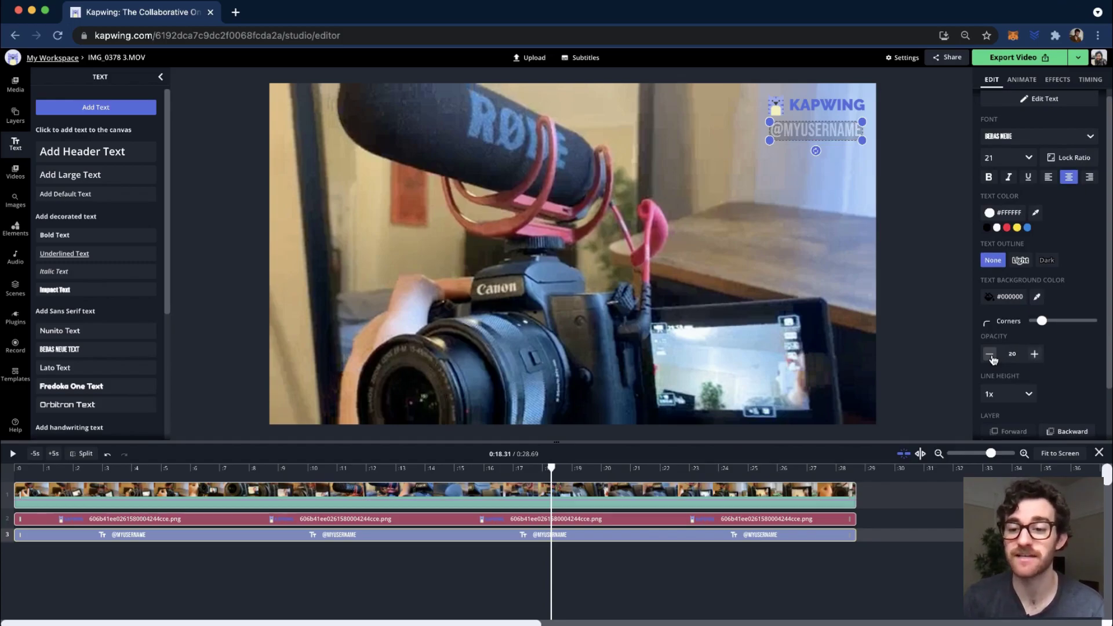
click(942, 264)
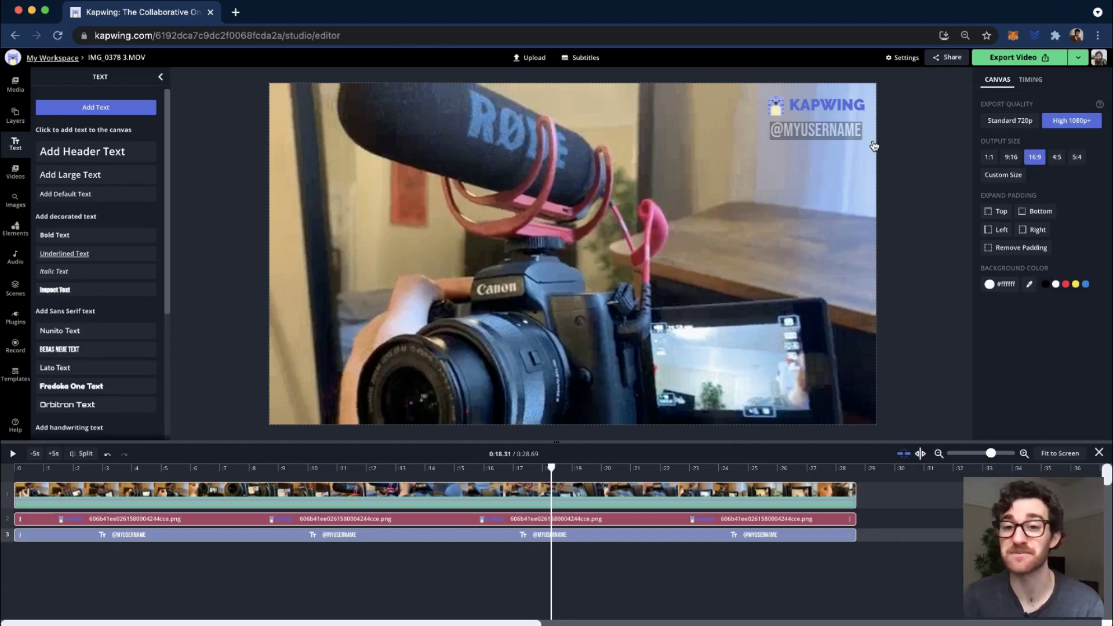
Step: Reduce the Kapwing logo's opacity to 40 in Adjust and apply the change
click(815, 109)
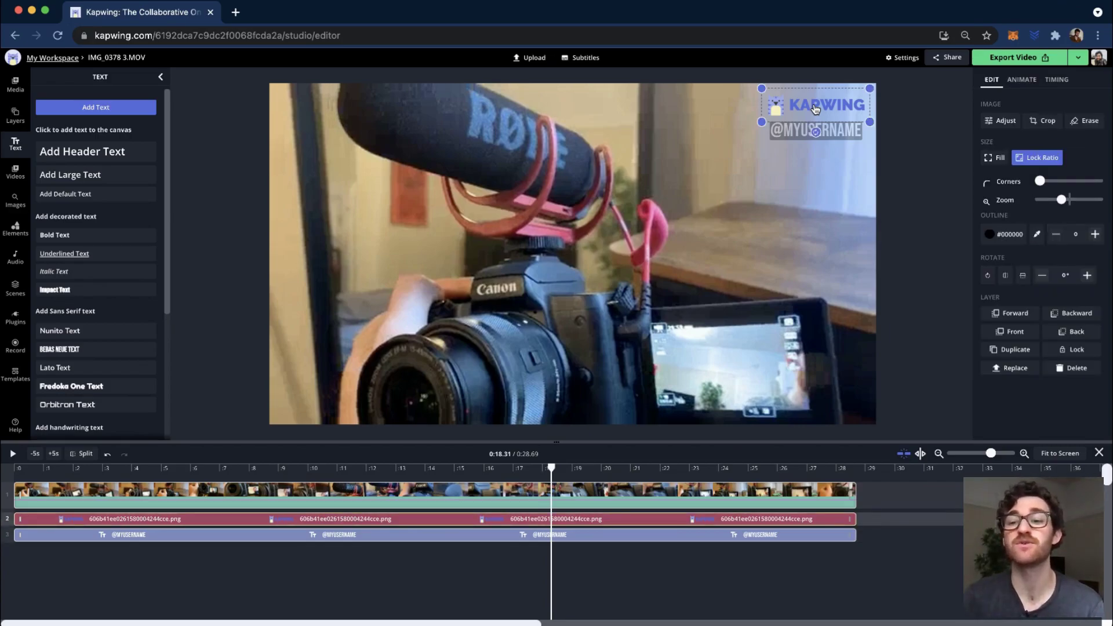
click(999, 120)
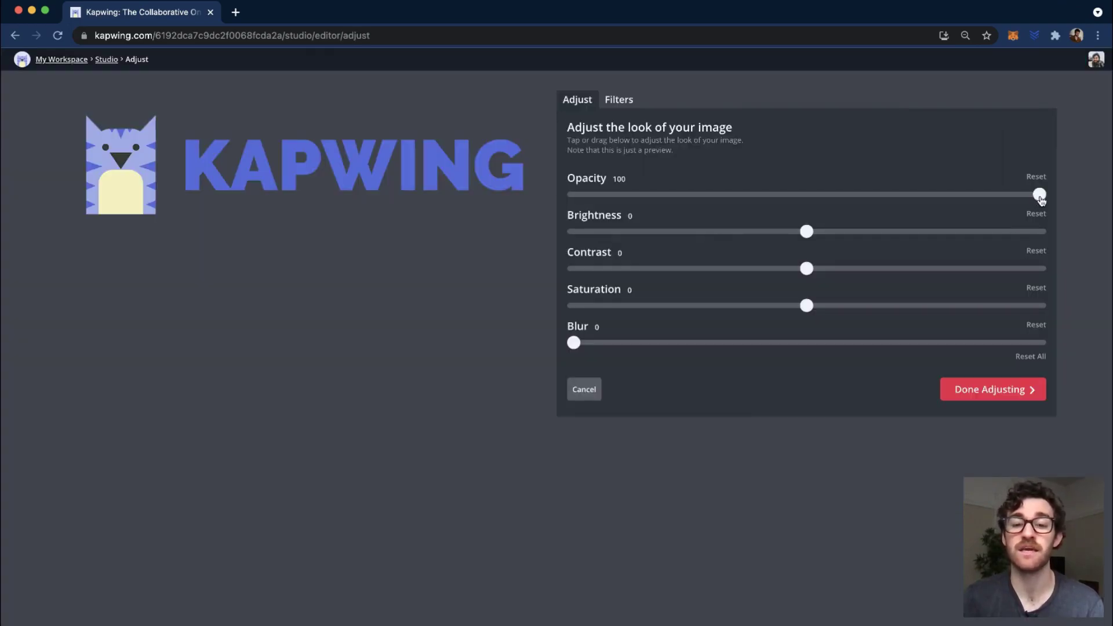
drag(1035, 200, 761, 201)
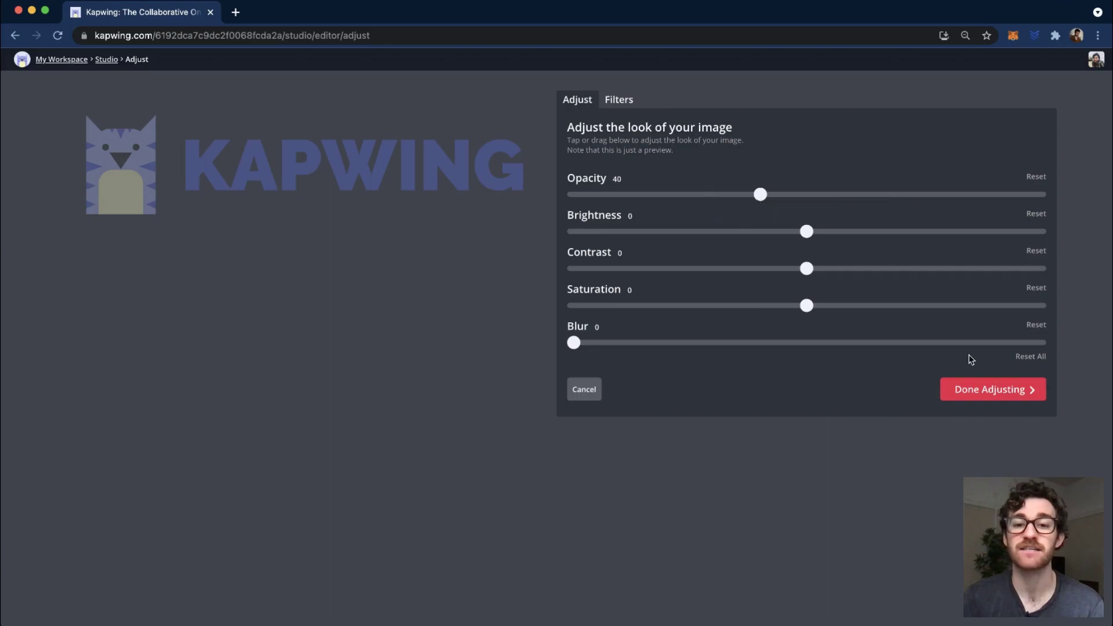
click(1015, 399)
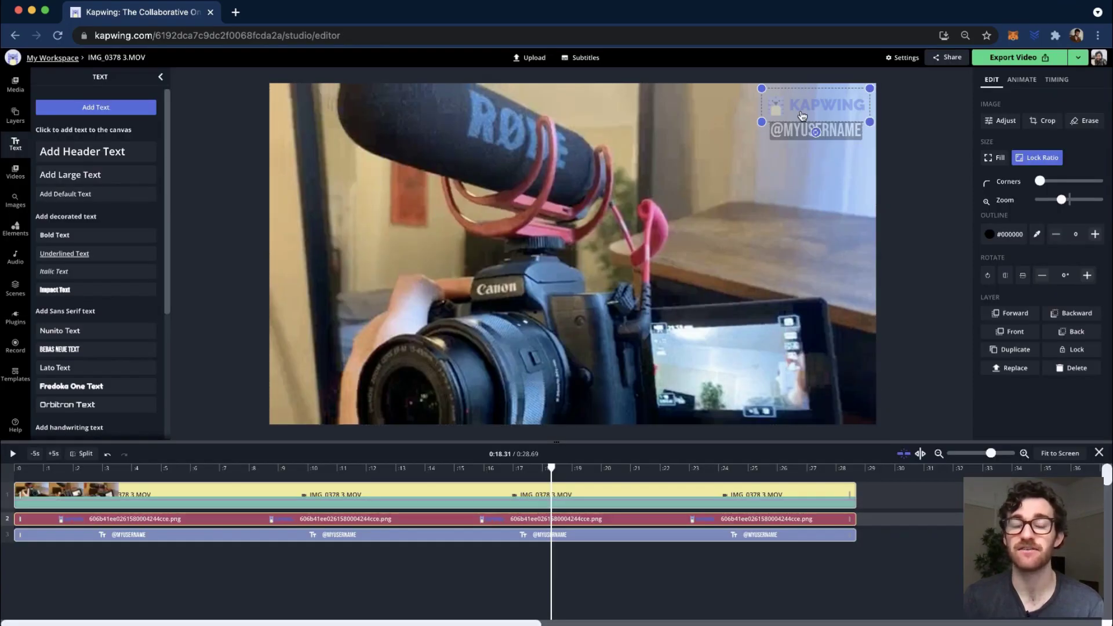
Step: Select the logo watermark clip on track 2 and move the playhead to about 0:10
click(890, 145)
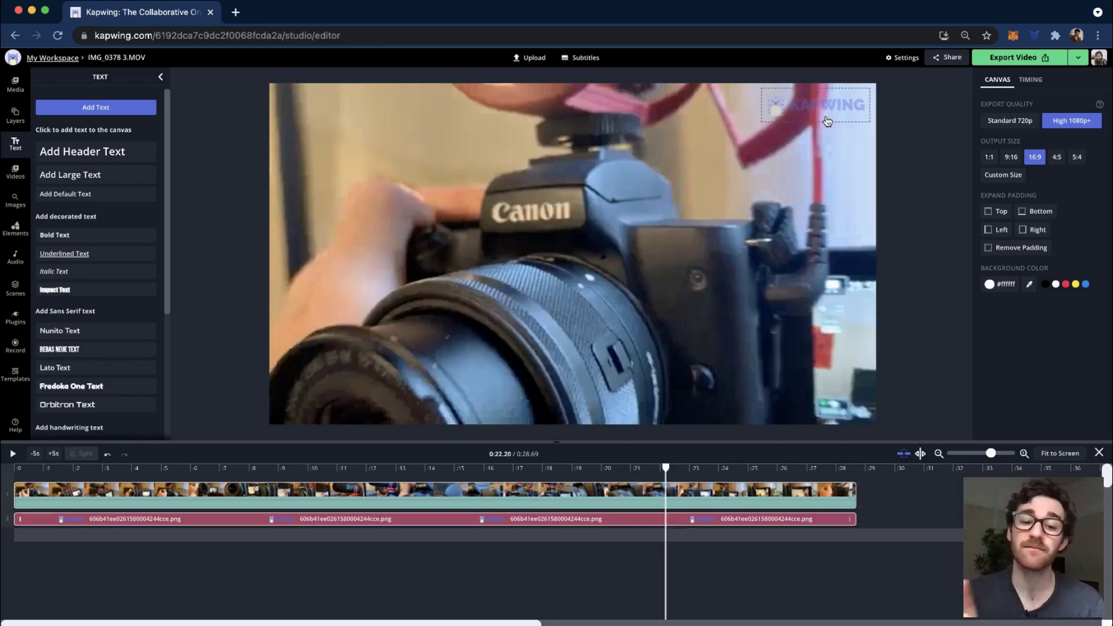
click(352, 522)
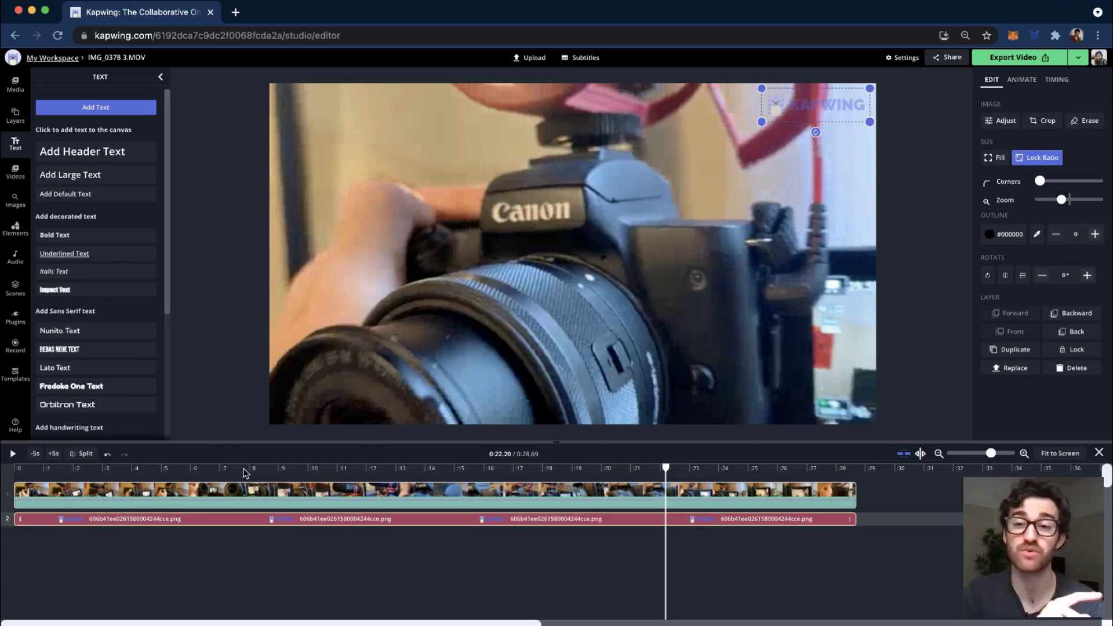
click(311, 468)
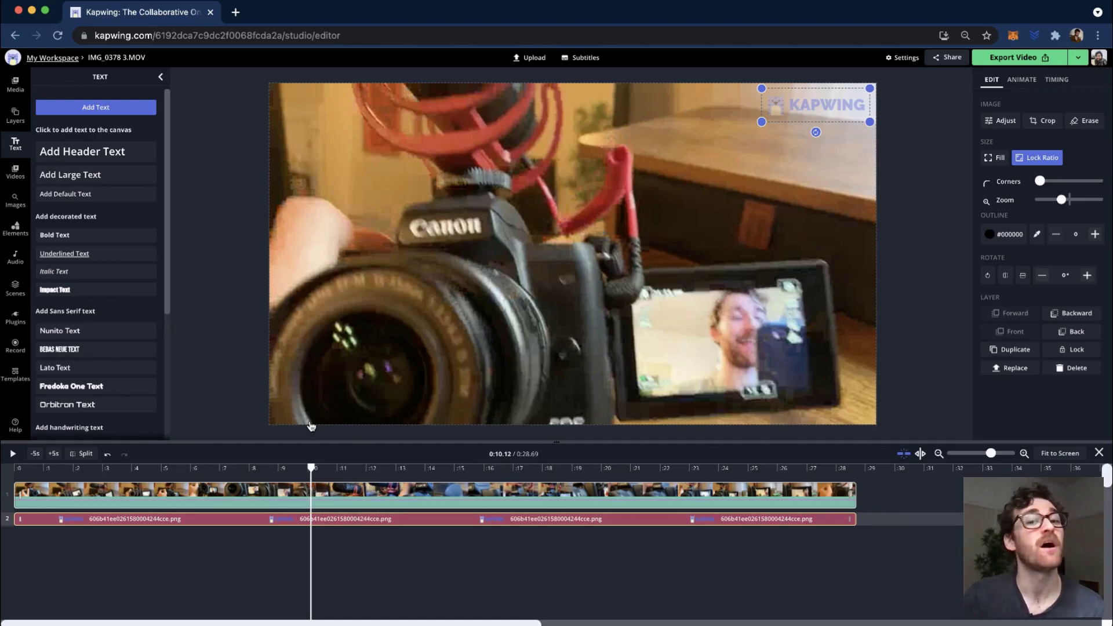
Step: Split the Kapwing logo clip at 0:10 and 0:20, then select the first logo piece at 0:06
click(84, 453)
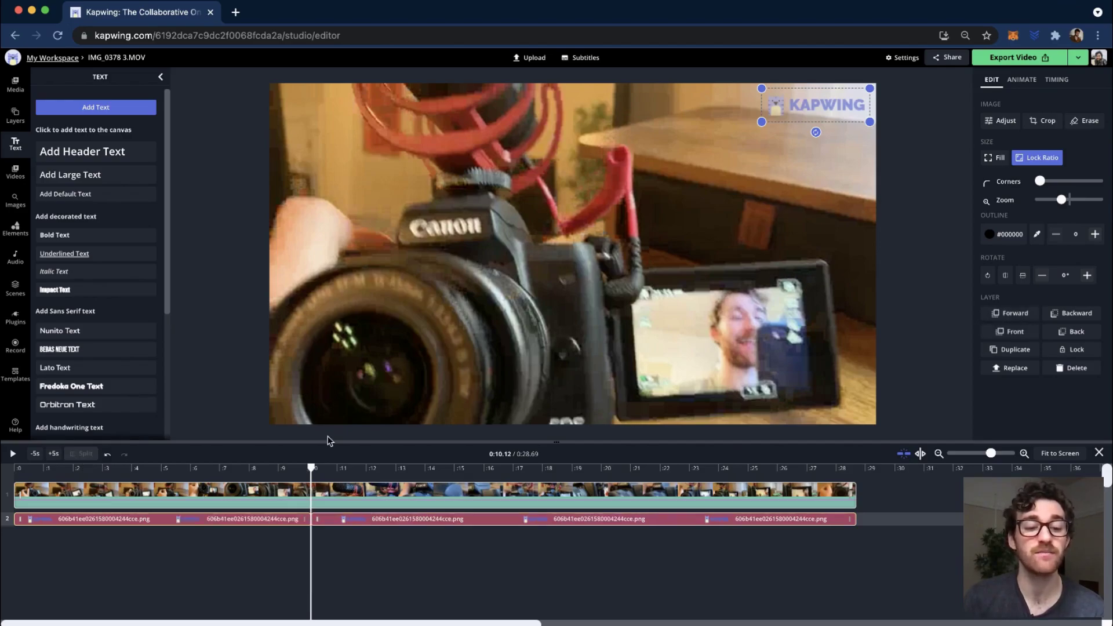
click(603, 470)
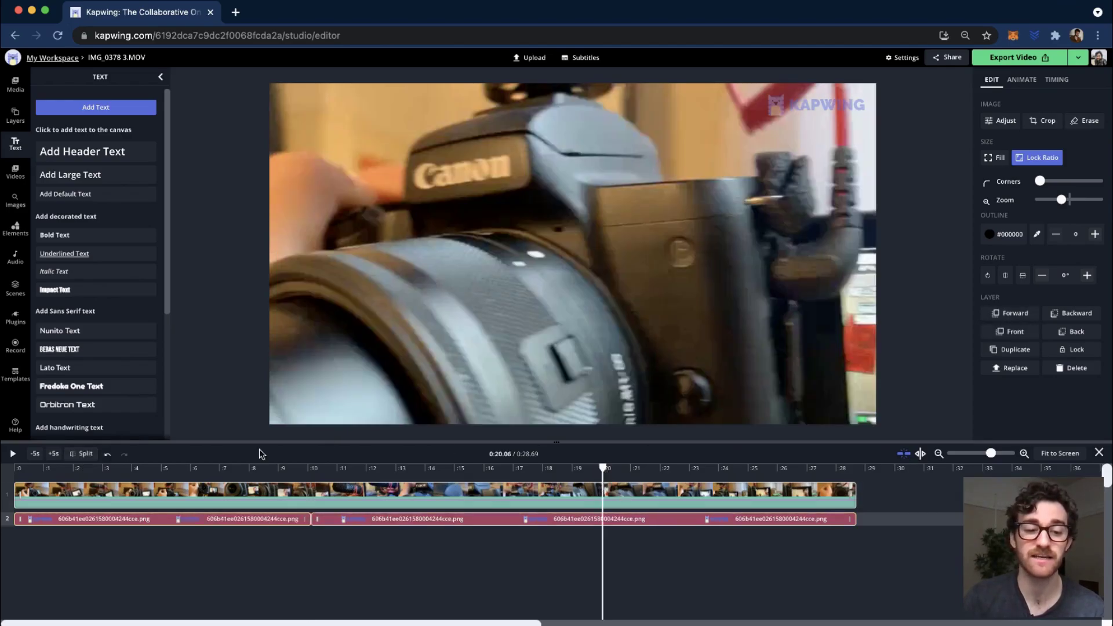
click(506, 517)
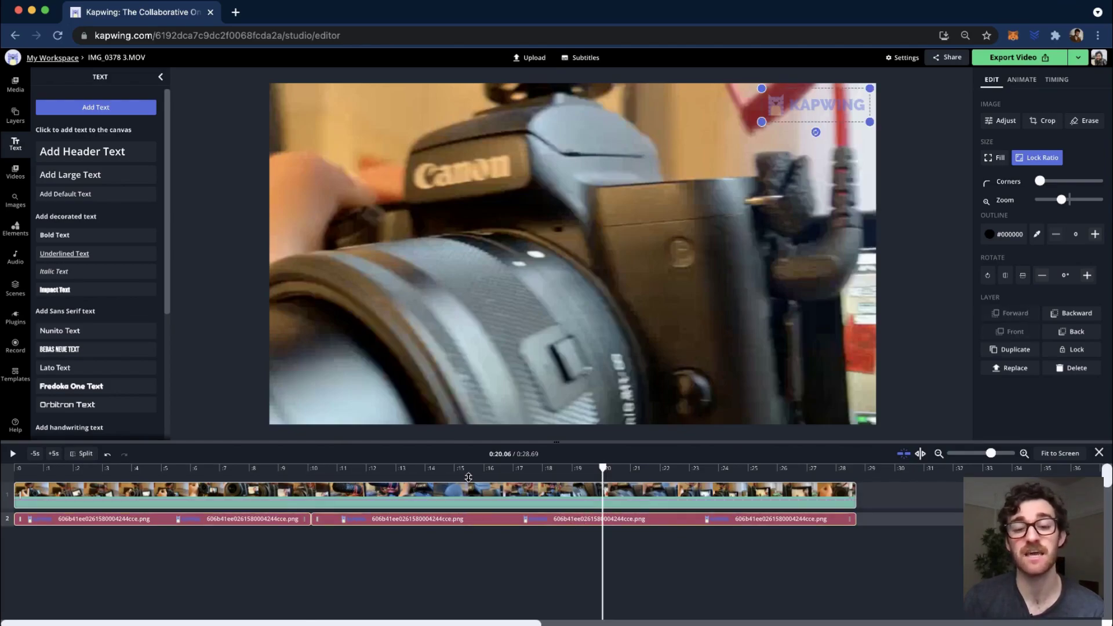
click(84, 453)
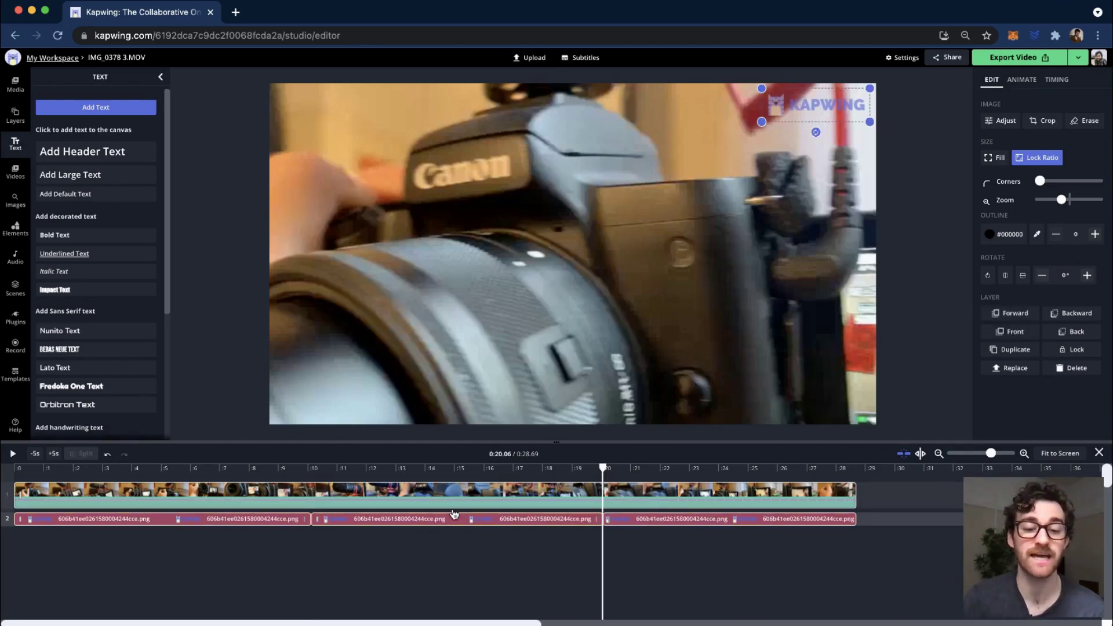
click(193, 470)
click(246, 518)
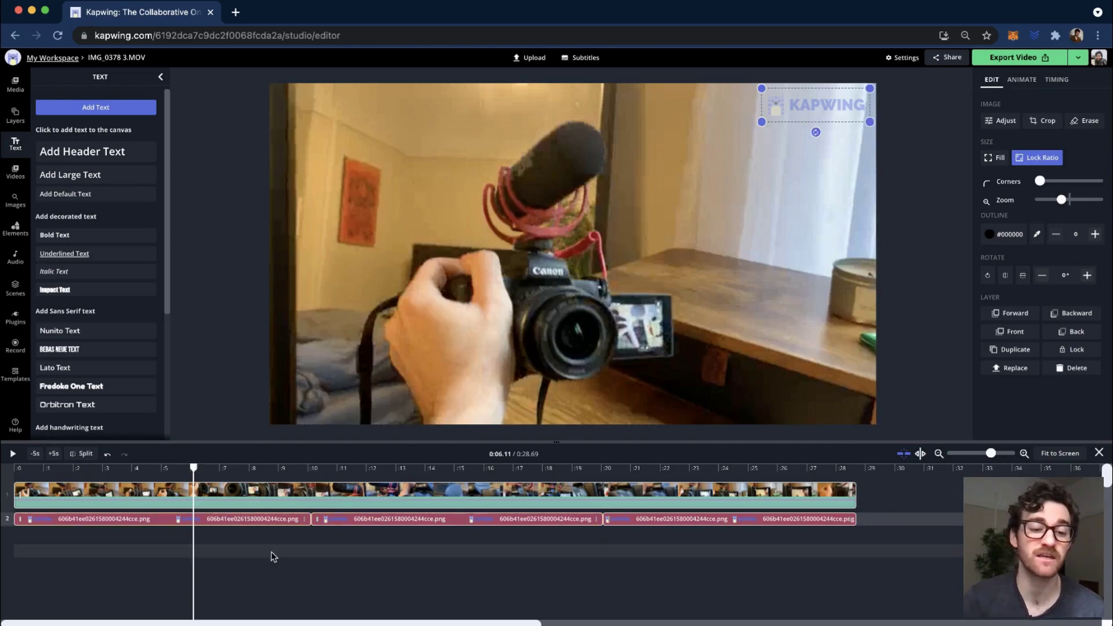
Step: At 0:13, move the middle piece's watermark to the video's bottom-left corner
click(405, 467)
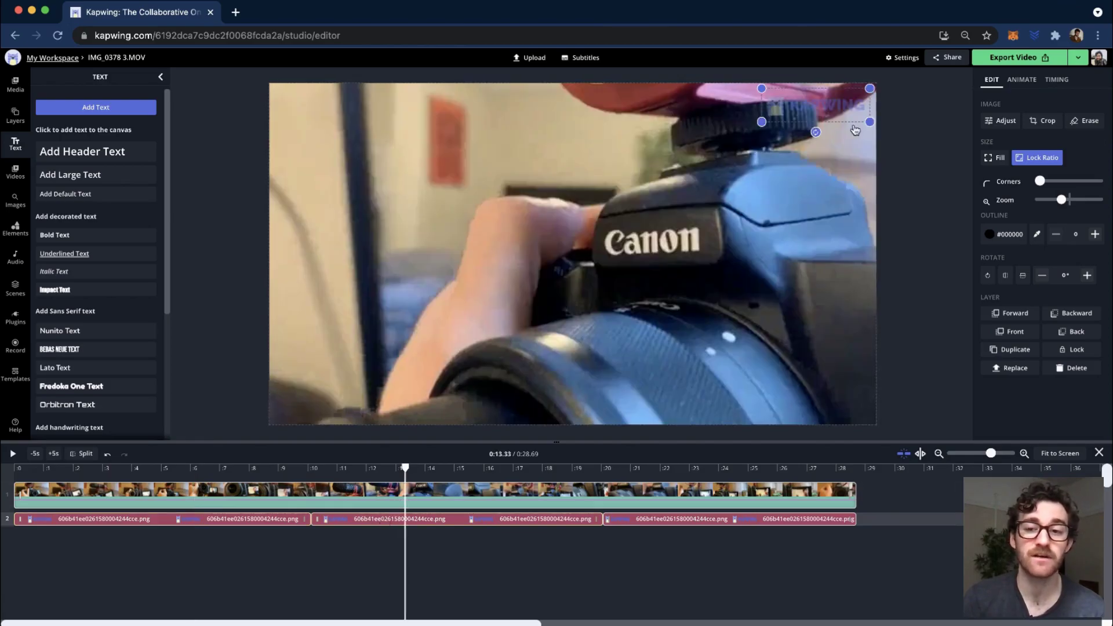
click(795, 122)
drag(795, 122, 339, 409)
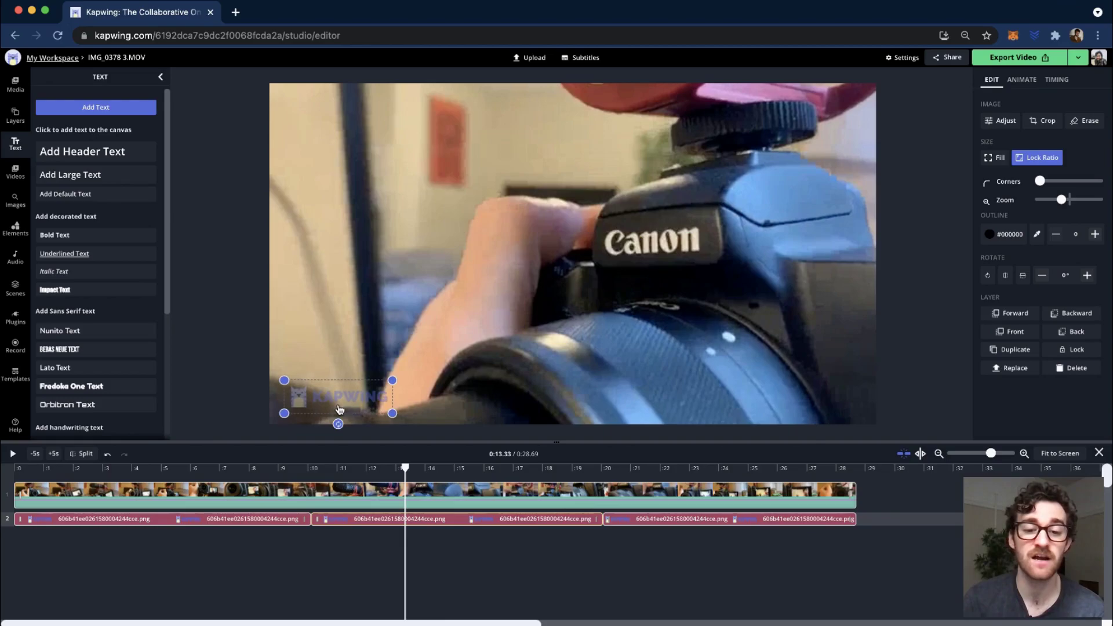
Step: At 0:22, move the last piece's watermark to the top-left corner, then scrub back to review
click(670, 470)
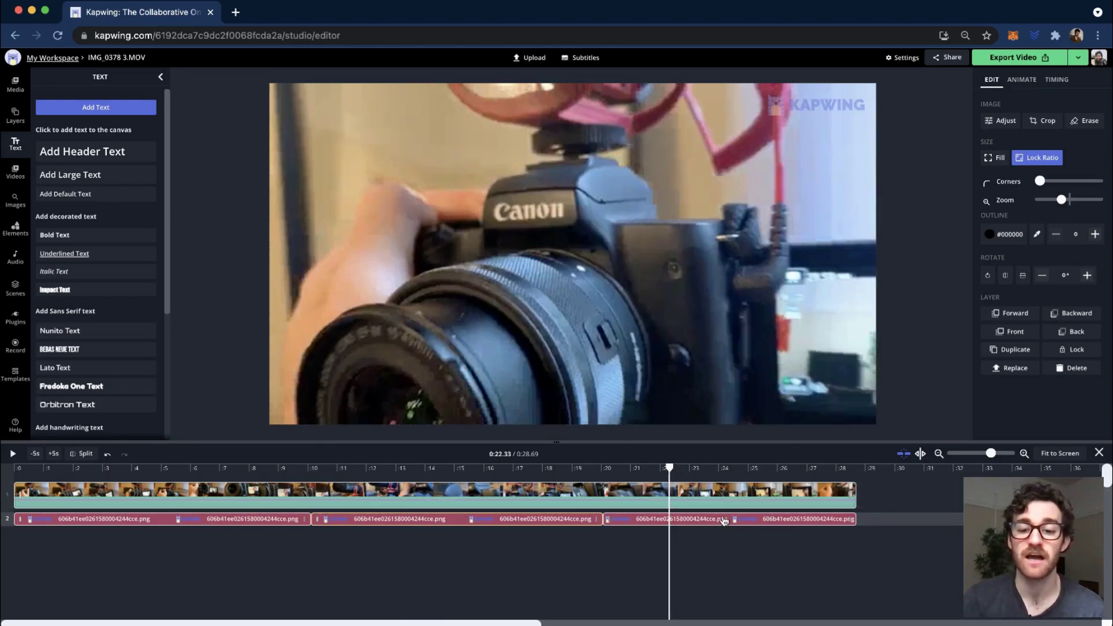
drag(821, 109, 351, 113)
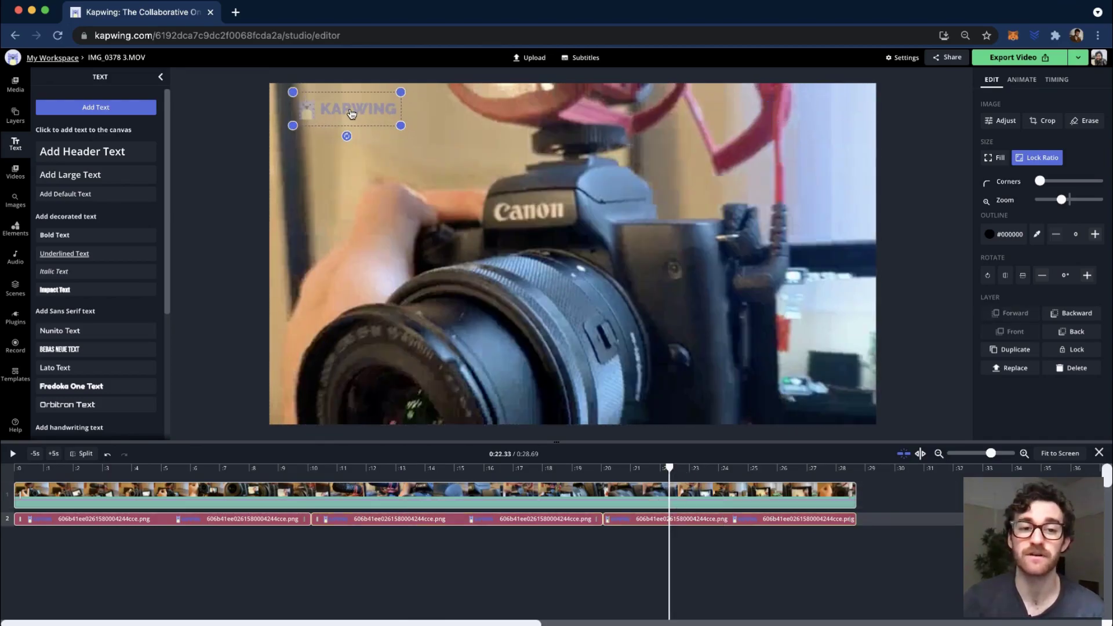
drag(255, 469, 746, 481)
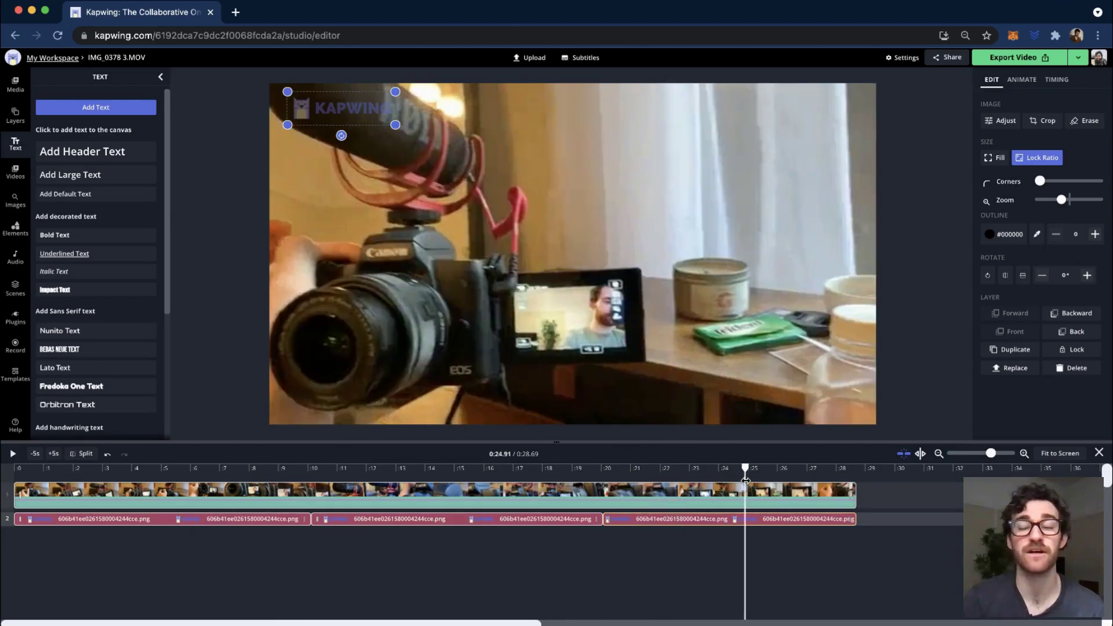